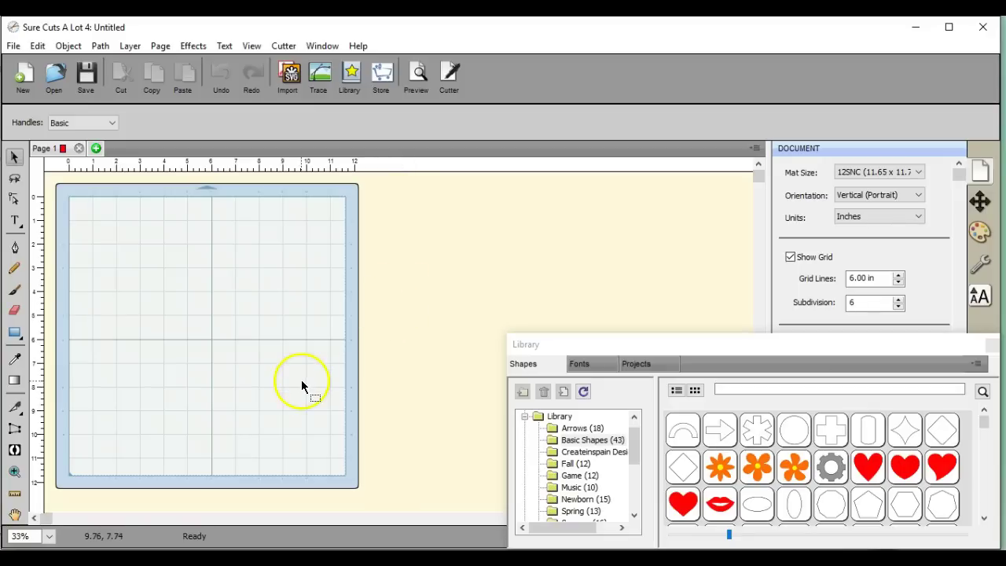
Step: Select the big buck deer SVG from the SVG FILES list in the import dialog
left_click(290, 76)
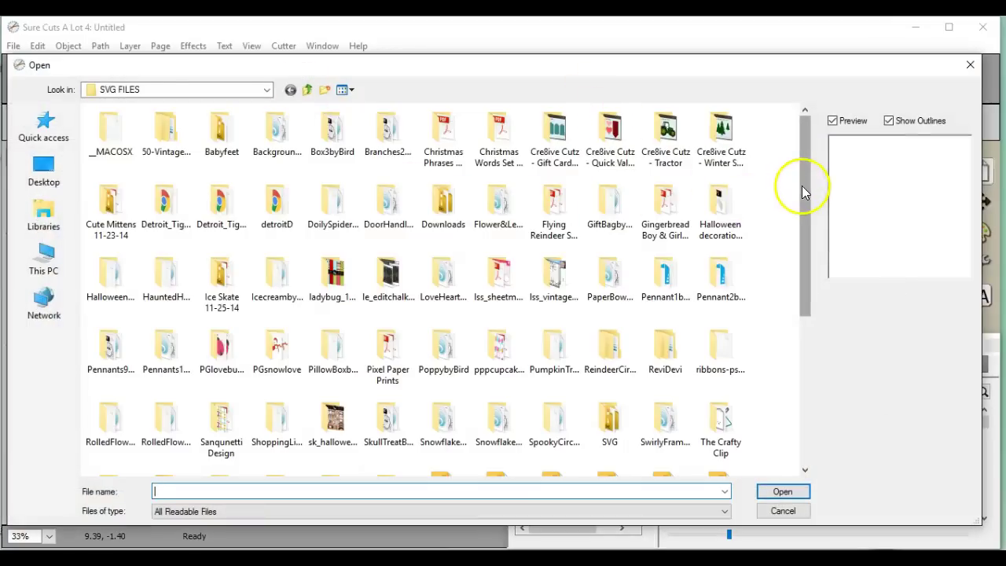
left_click_drag(805, 191, 828, 339)
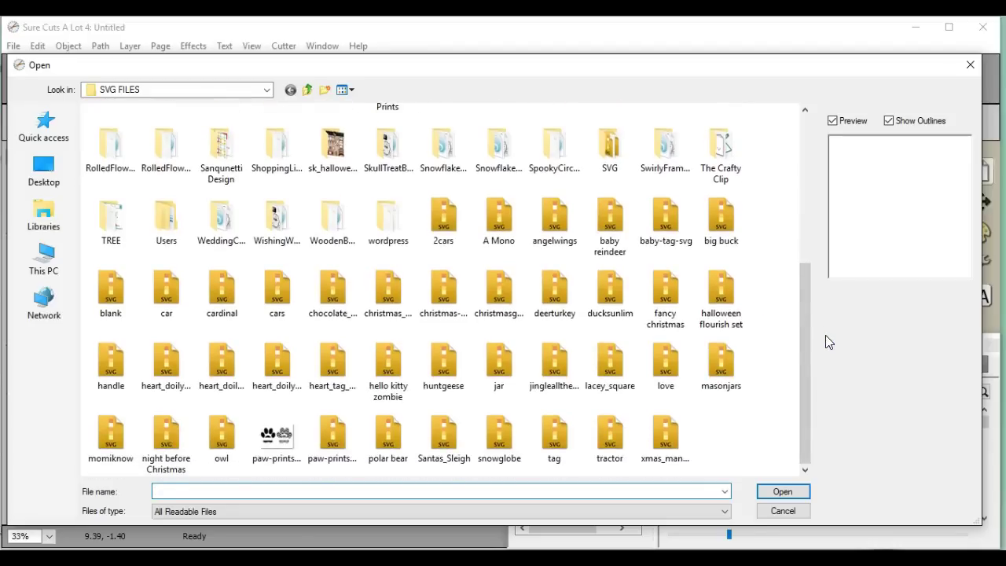
left_click(721, 217)
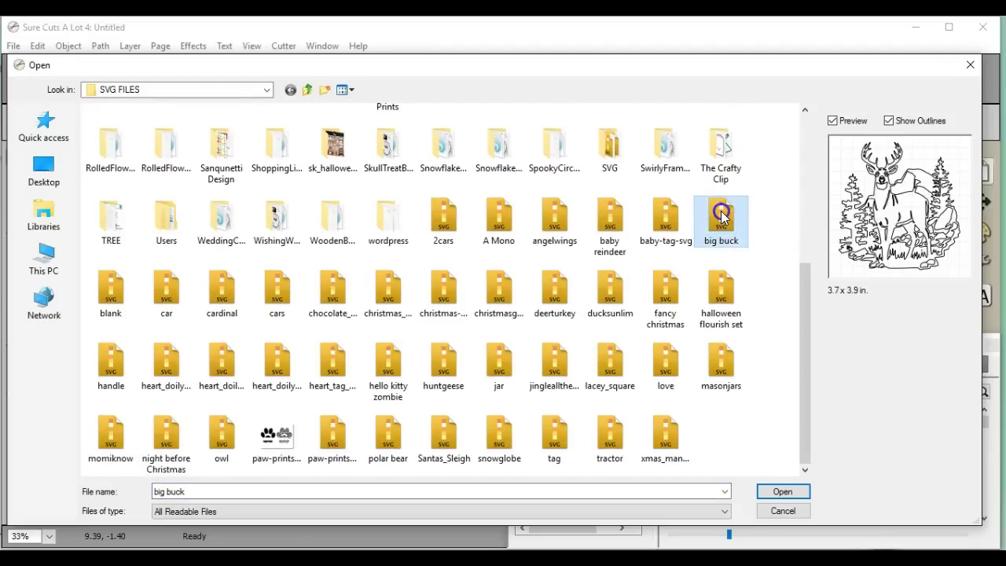
Step: Import the big buck deer onto the mat and scale it to 7.018 x 6.713 in
double_click(721, 216)
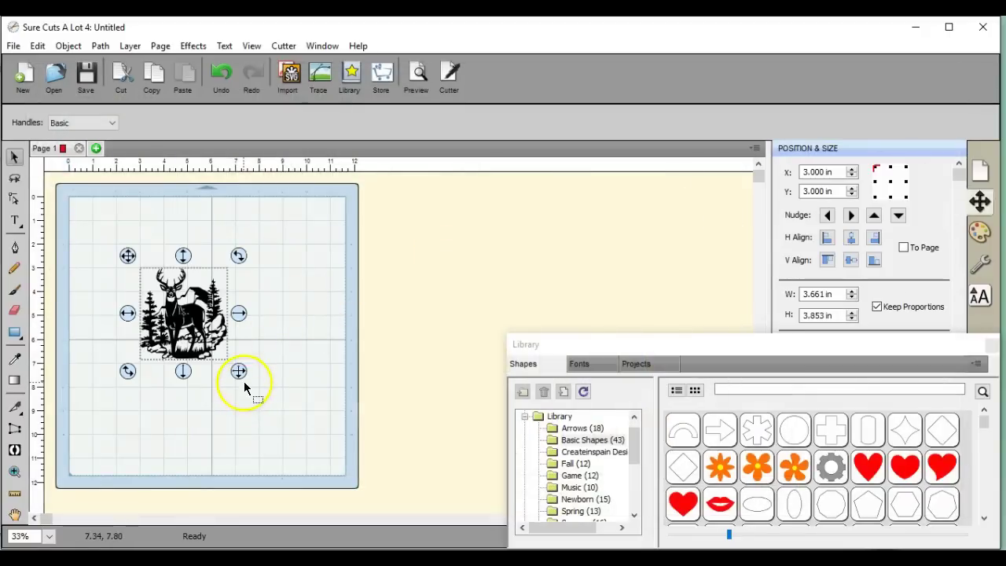
left_click_drag(242, 375, 320, 439)
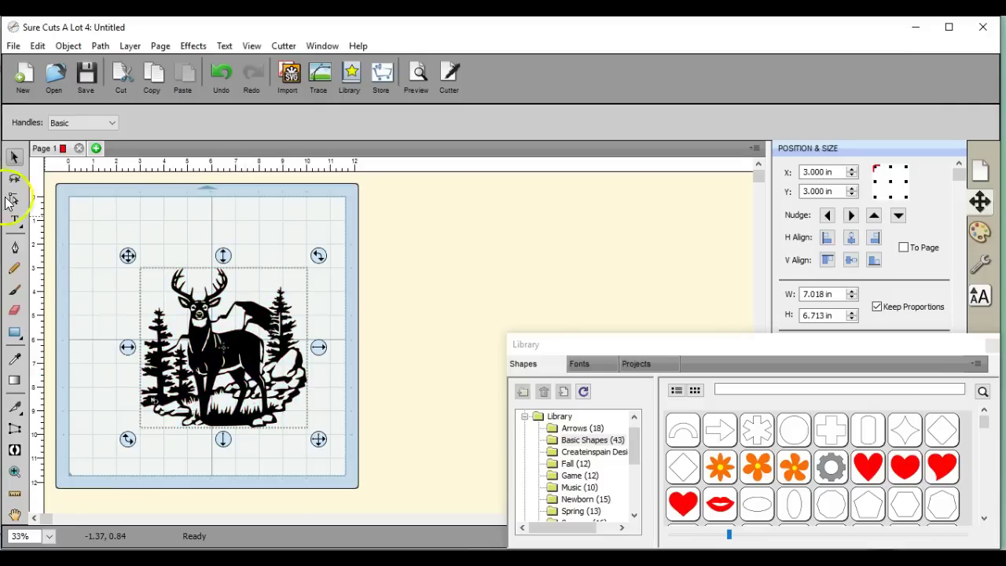
Step: Export the deer as PNG named 'BigBuck', accepting the transparent 96 DPI export options
left_click(13, 47)
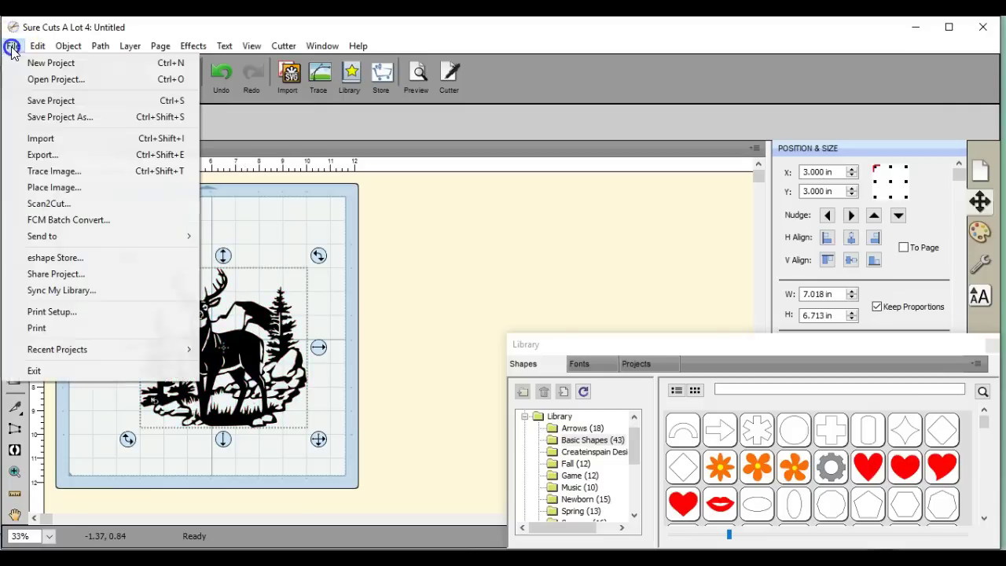
left_click(36, 156)
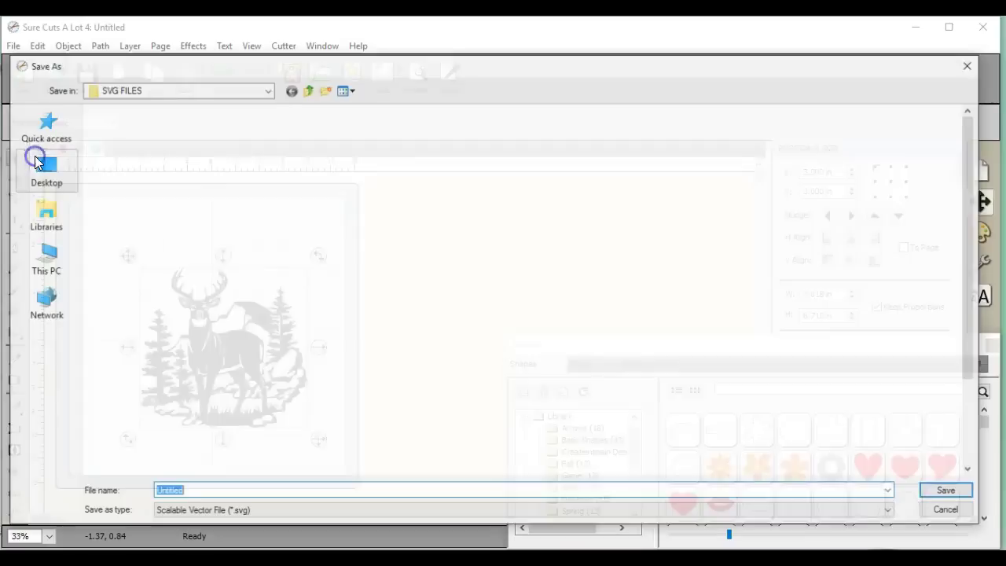
left_click(325, 512)
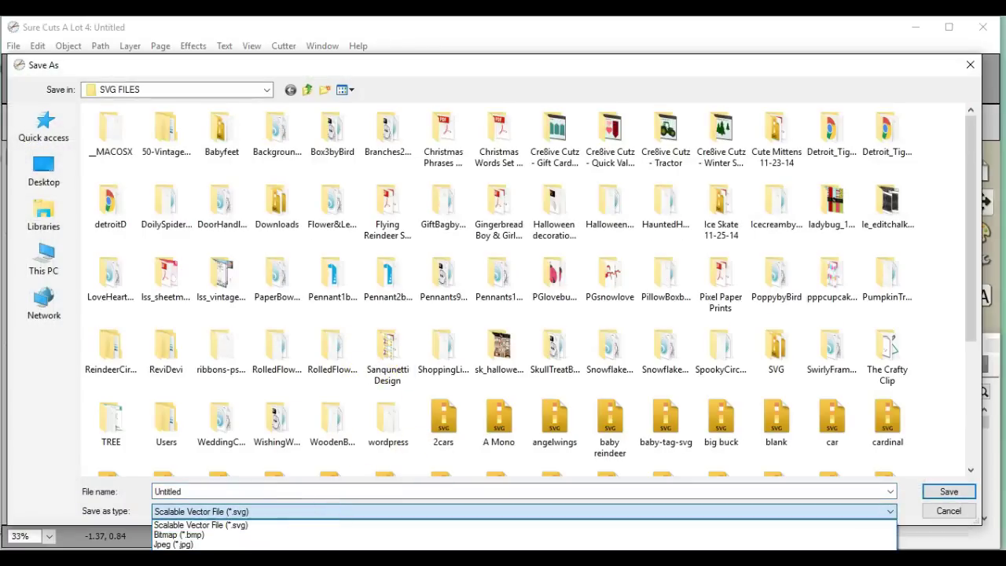
left_click(319, 554)
left_click(206, 492)
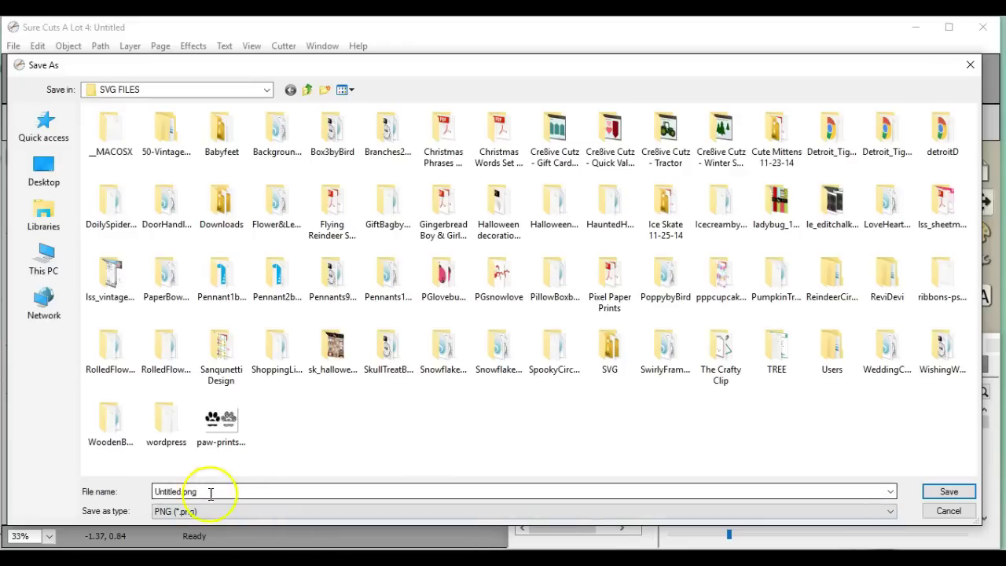
double_click(203, 491)
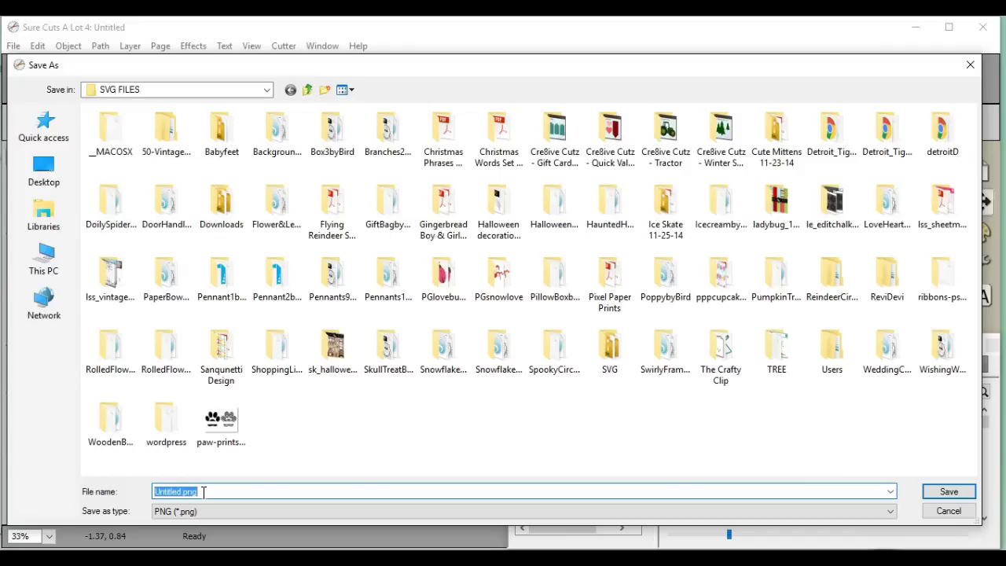
type("BigBuck")
key("Return")
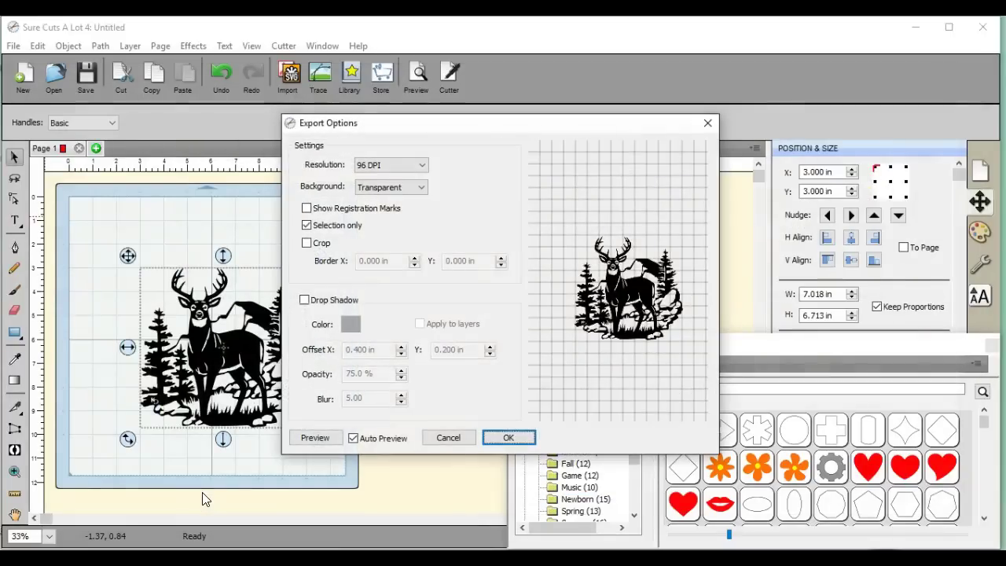
left_click(507, 437)
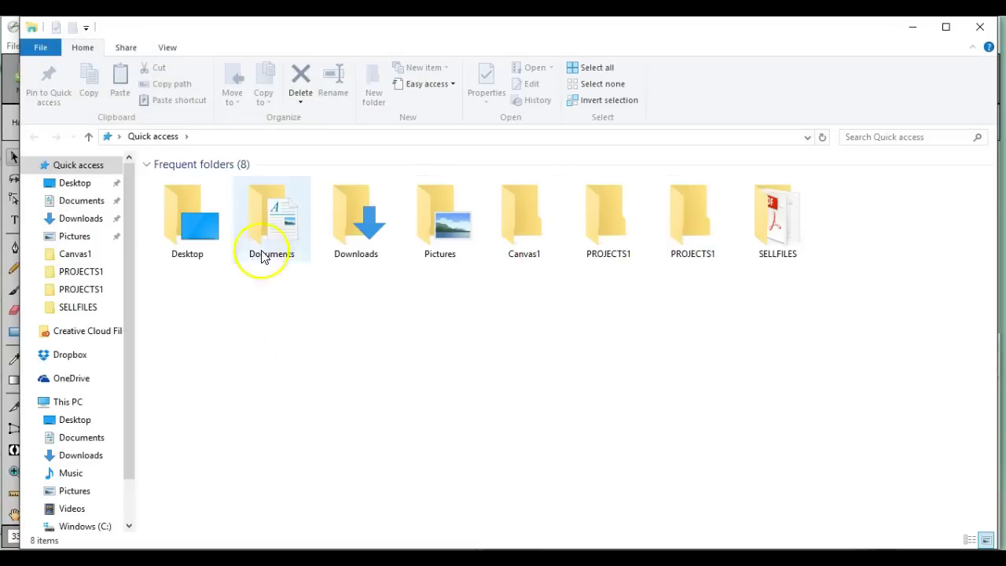
Step: Open Documents and create a new folder named BigBuck there
left_click(297, 238)
double_click(297, 238)
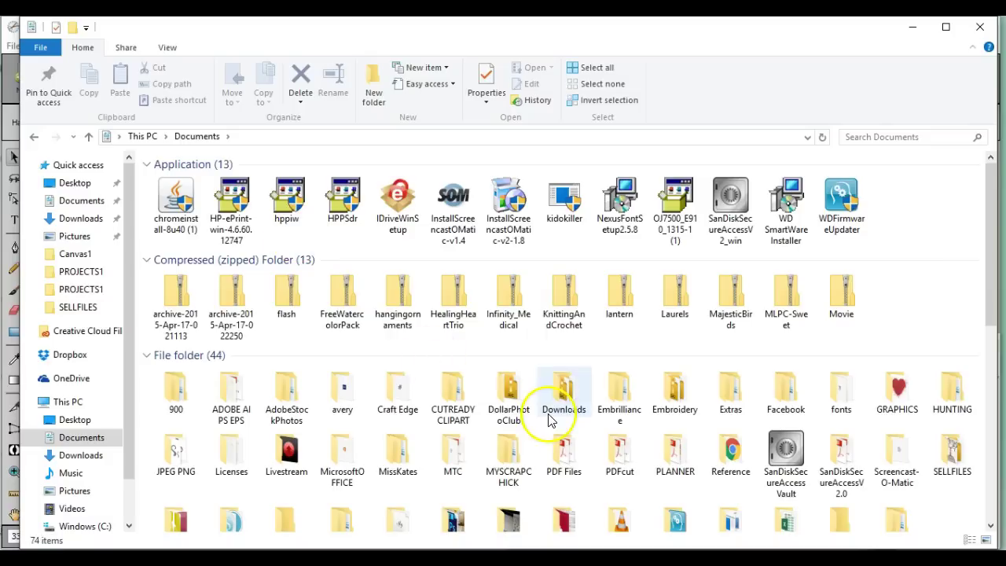
left_click(366, 76)
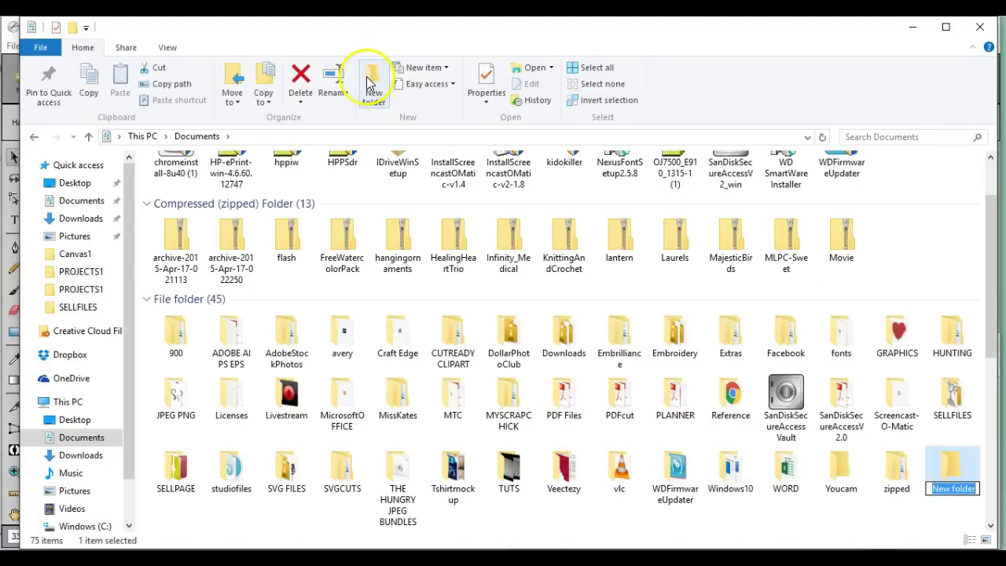
type("BigBuck")
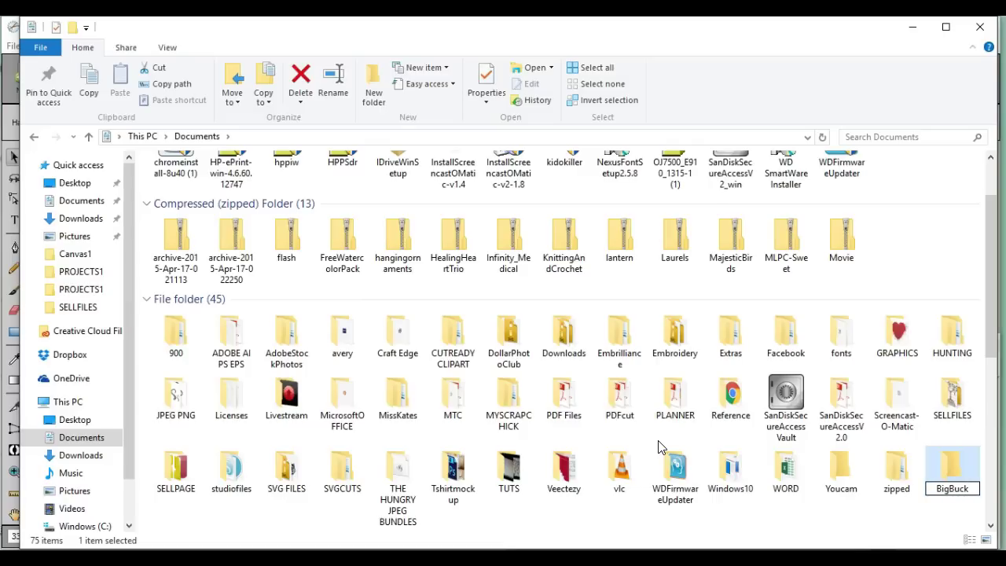
key("Return")
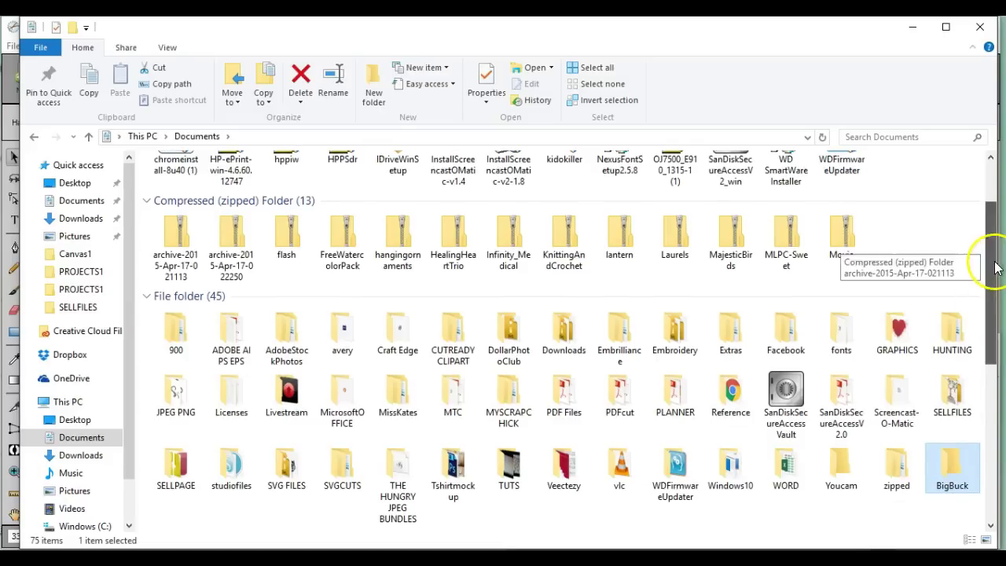
Step: Delete the stray BigBuck folder from Documents
left_click_drag(996, 259, 996, 342)
right_click(946, 405)
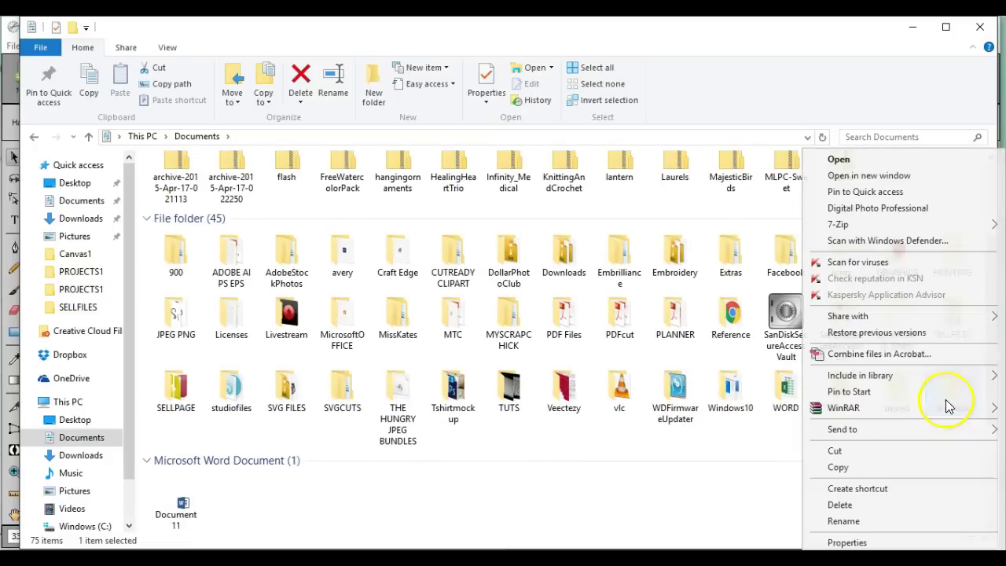
left_click(909, 506)
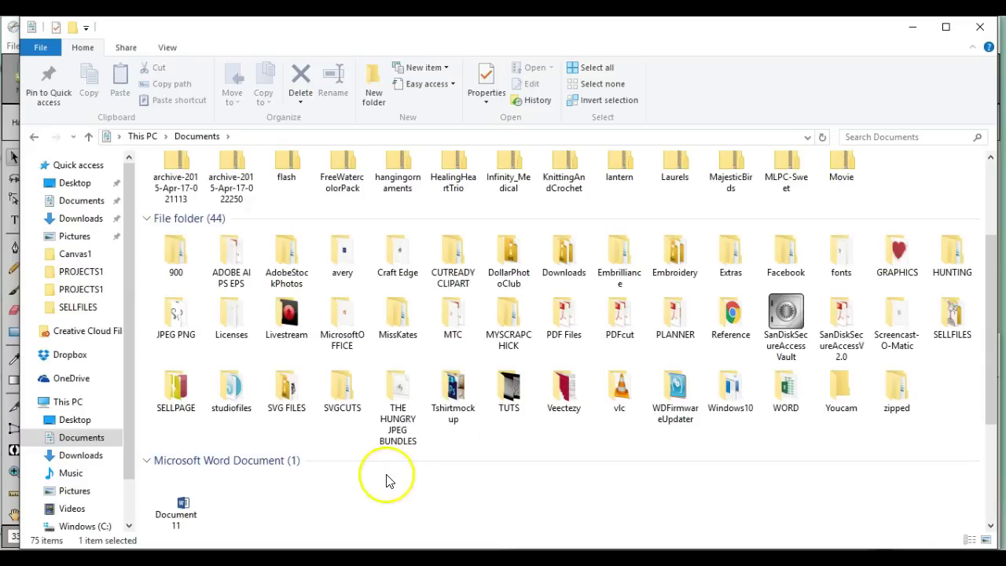
Step: Open SVG FILES and add a new folder named 'BigBuck'
double_click(287, 391)
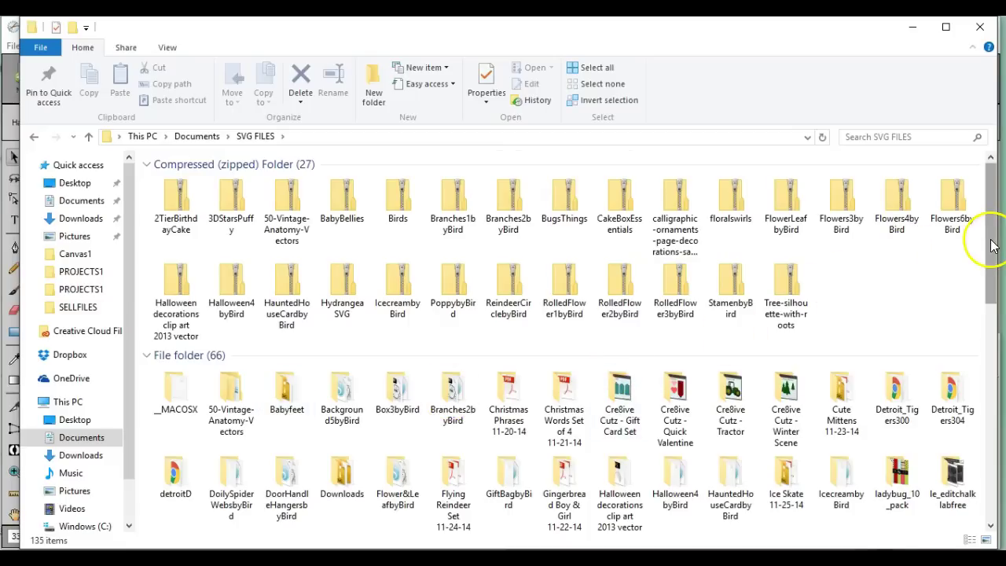
left_click_drag(992, 245, 997, 405)
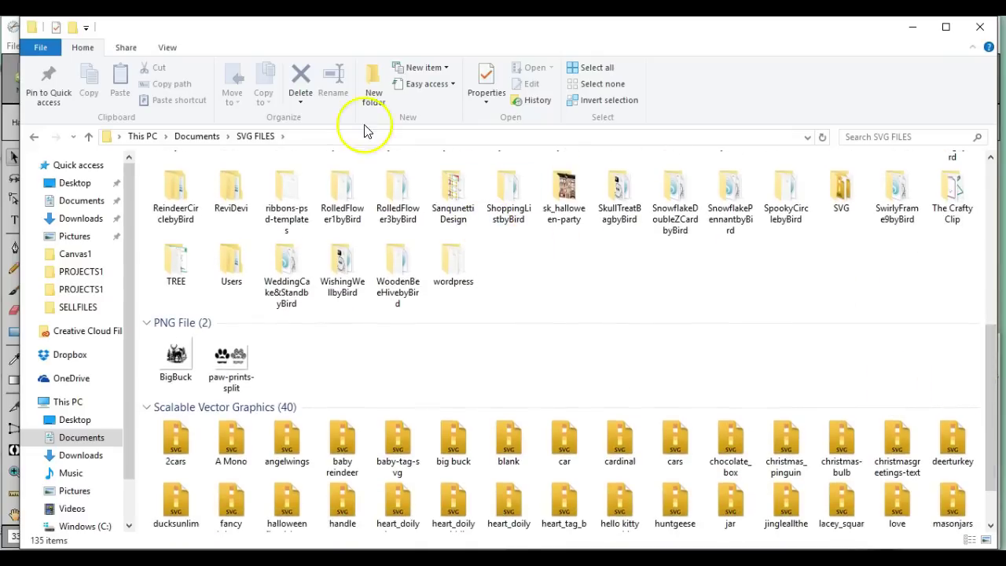
left_click(376, 82)
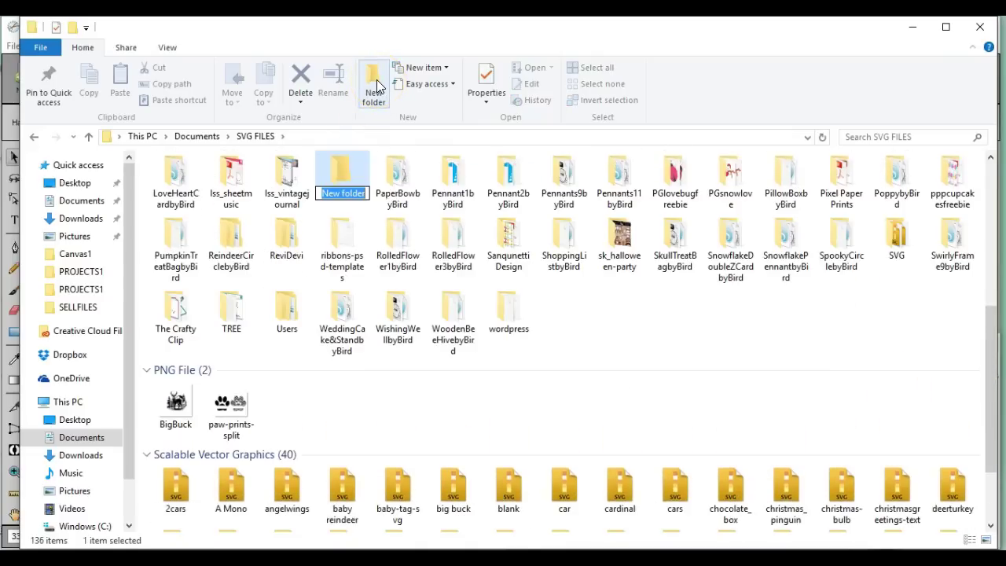
type("Bi")
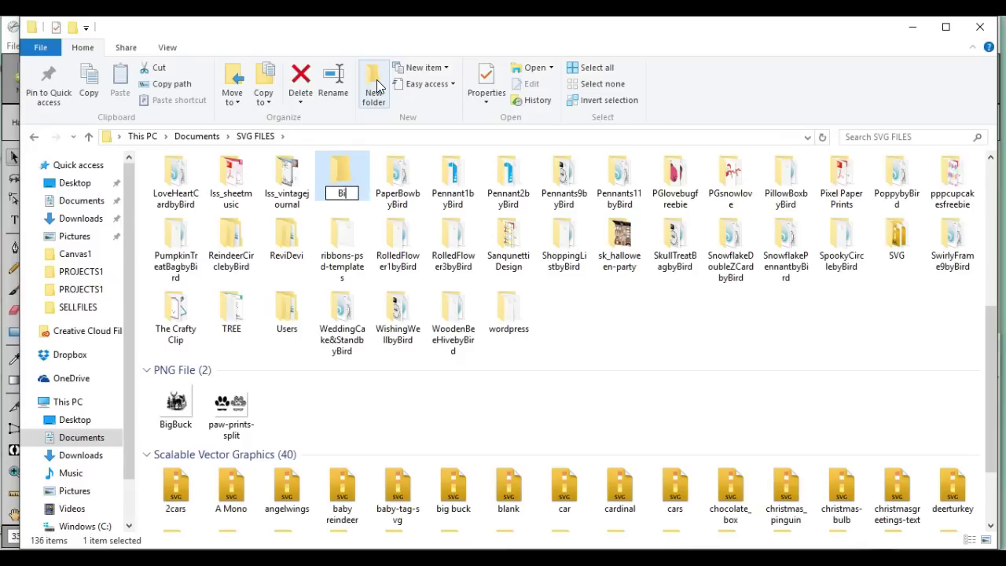
type("gBuck")
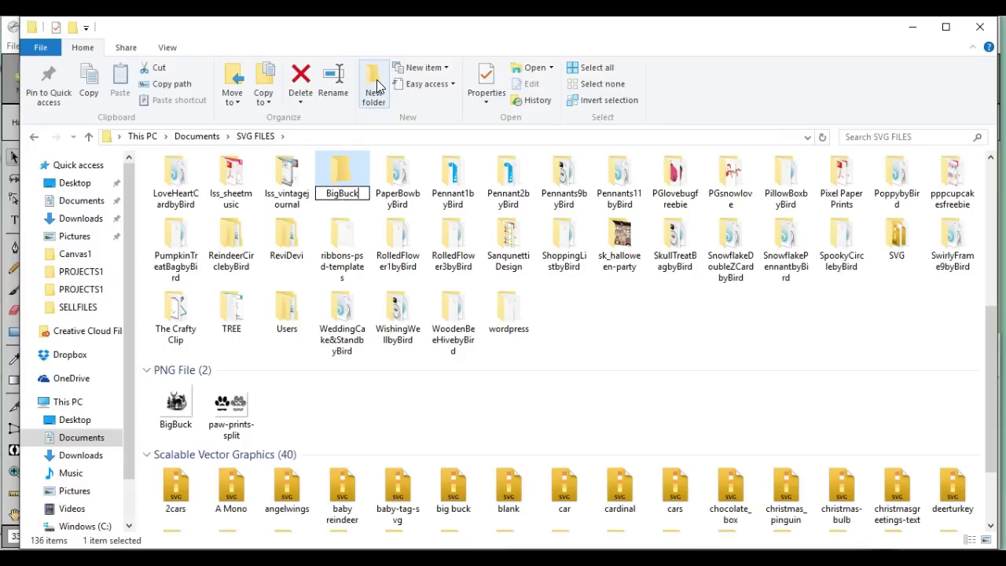
key("Return")
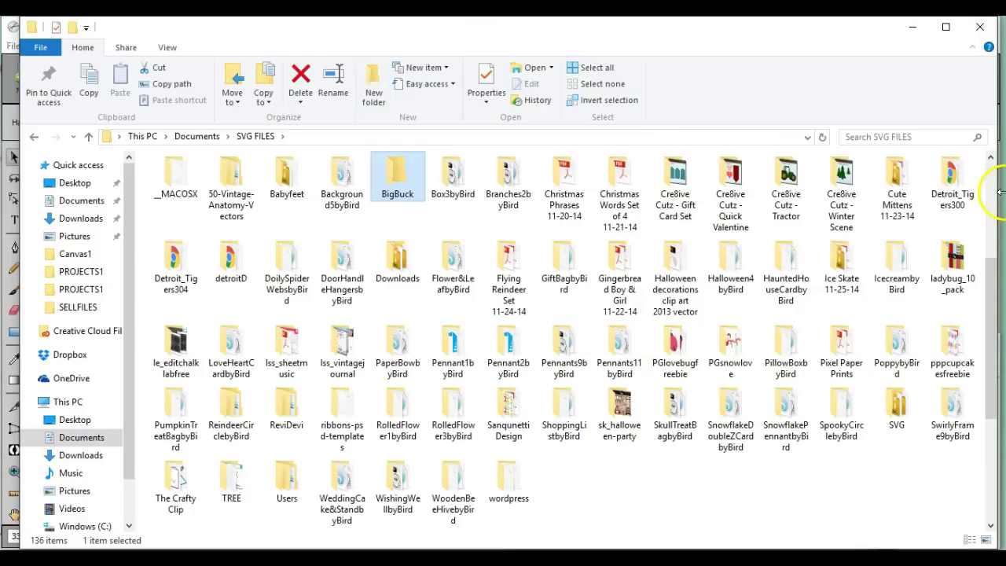
Step: Move BigBuck.png and the big buck SVG into the BigBuck folder, then open it
left_click_drag(994, 342, 987, 393)
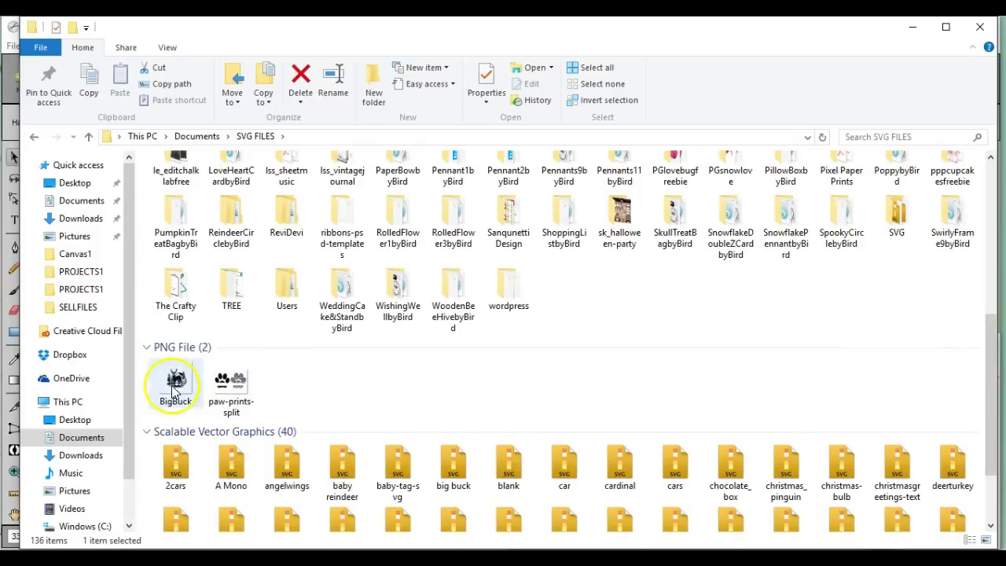
left_click_drag(175, 382, 397, 201)
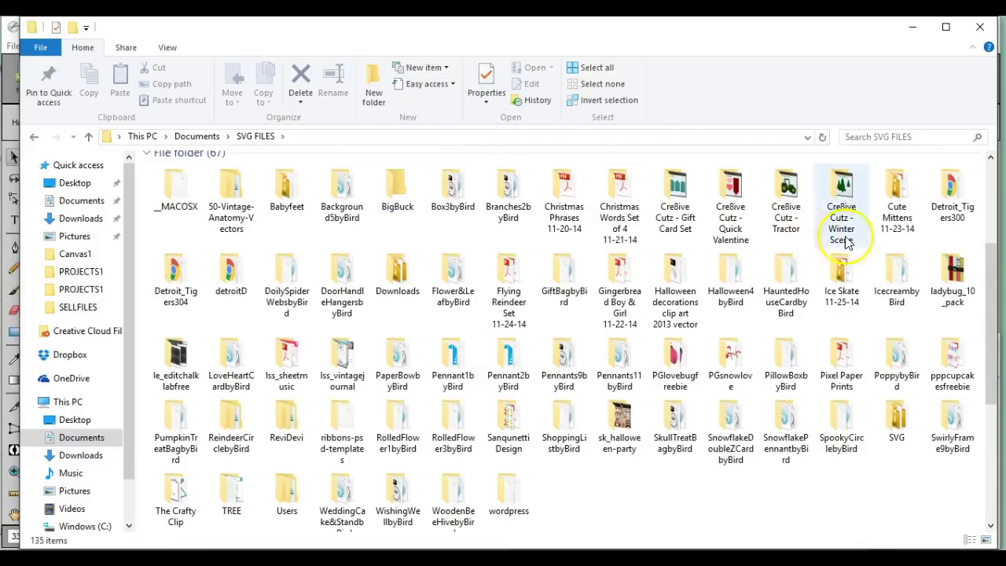
left_click_drag(993, 267, 987, 343)
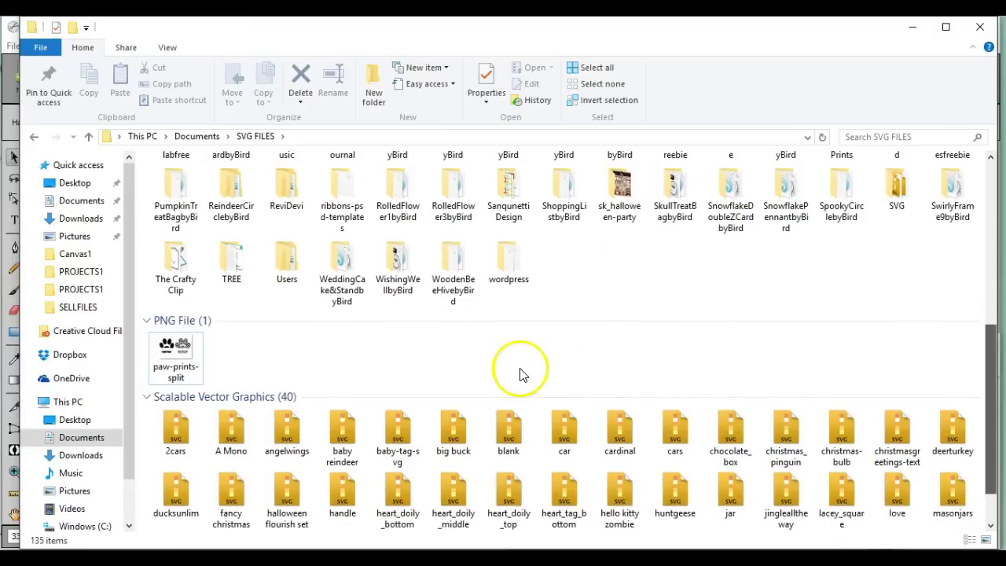
left_click_drag(450, 424, 400, 220)
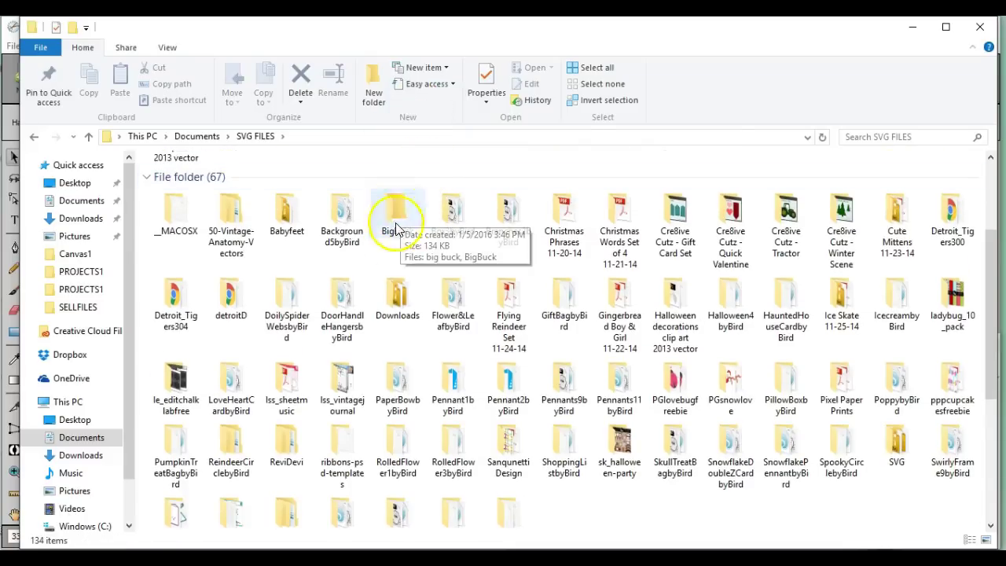
double_click(397, 211)
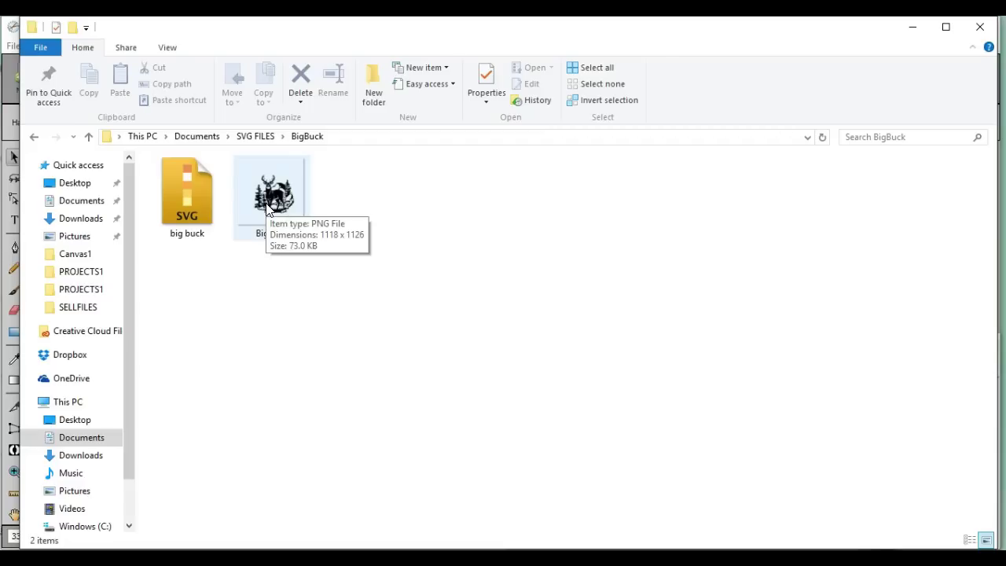
Step: Close File Explorer and quit Sure Cuts A Lot without saving changes
left_click(979, 27)
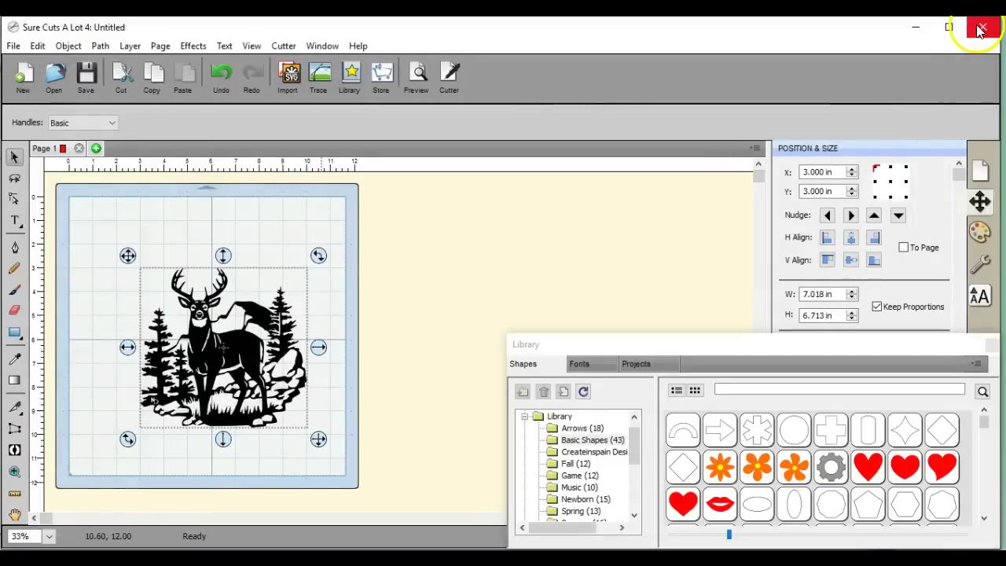
left_click(979, 28)
key("n")
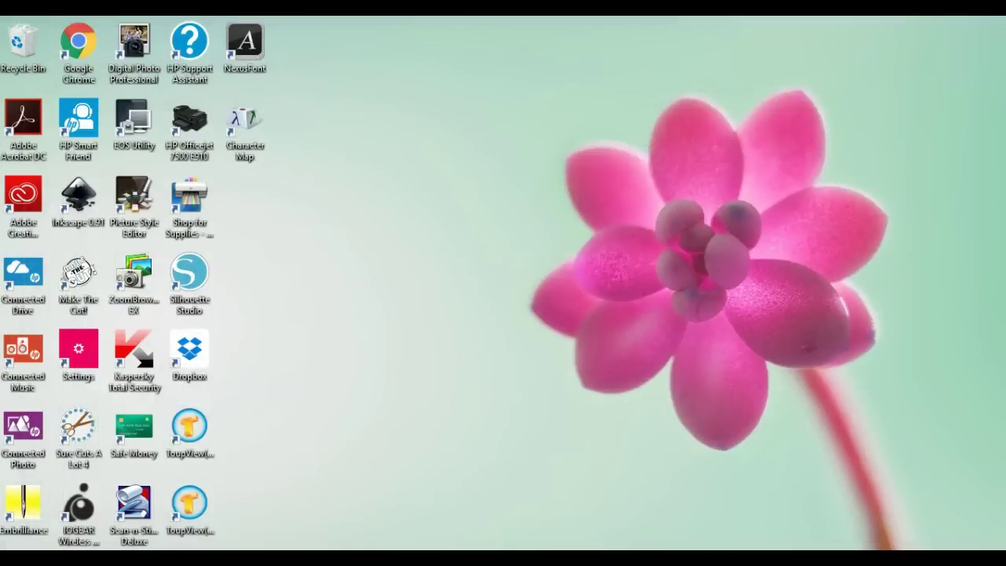
Step: In a new Explorer window, go to Documents > SVG FILES > BigBuck and select the PNG
key("super+e")
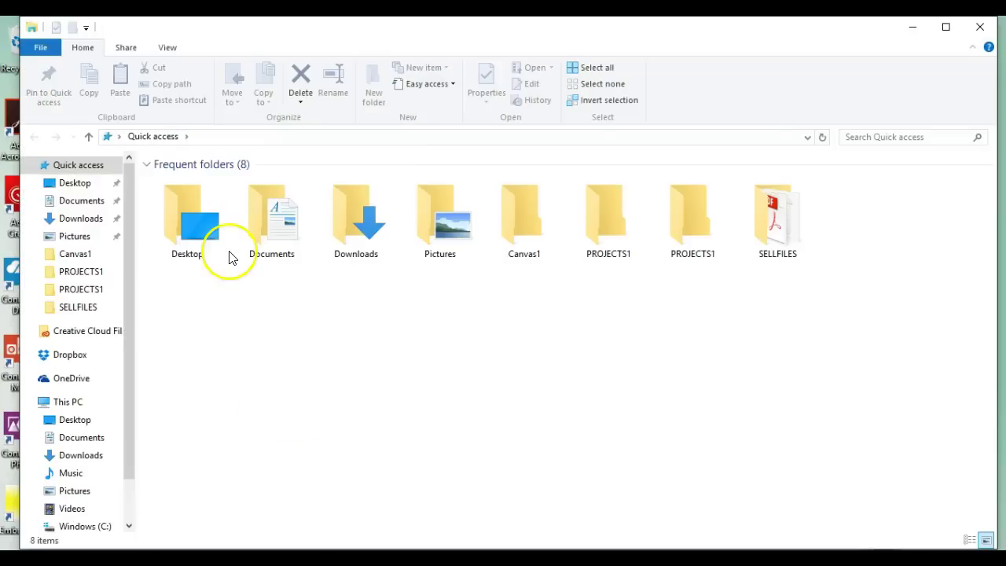
double_click(274, 242)
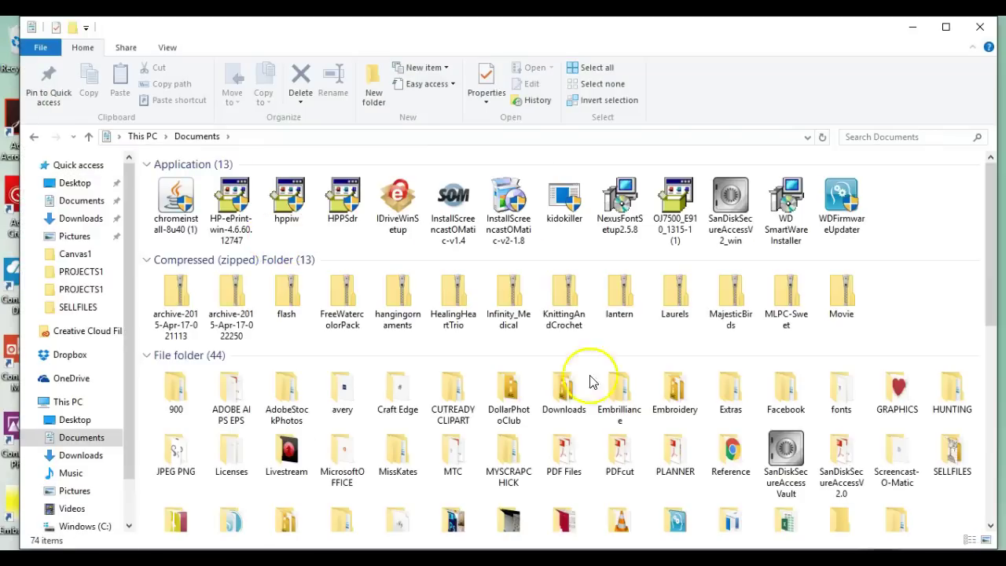
left_click_drag(995, 278, 990, 348)
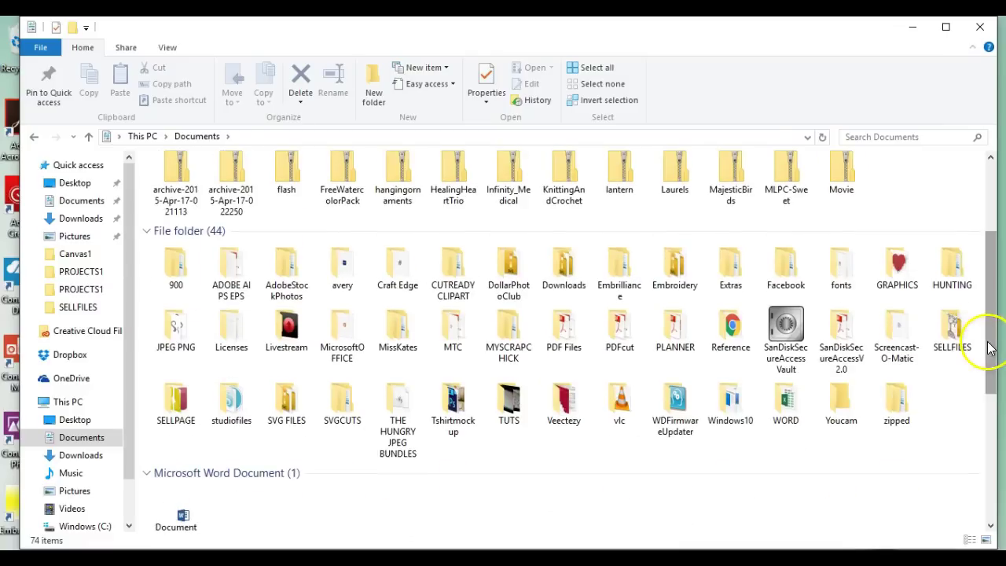
left_click(284, 419)
double_click(284, 419)
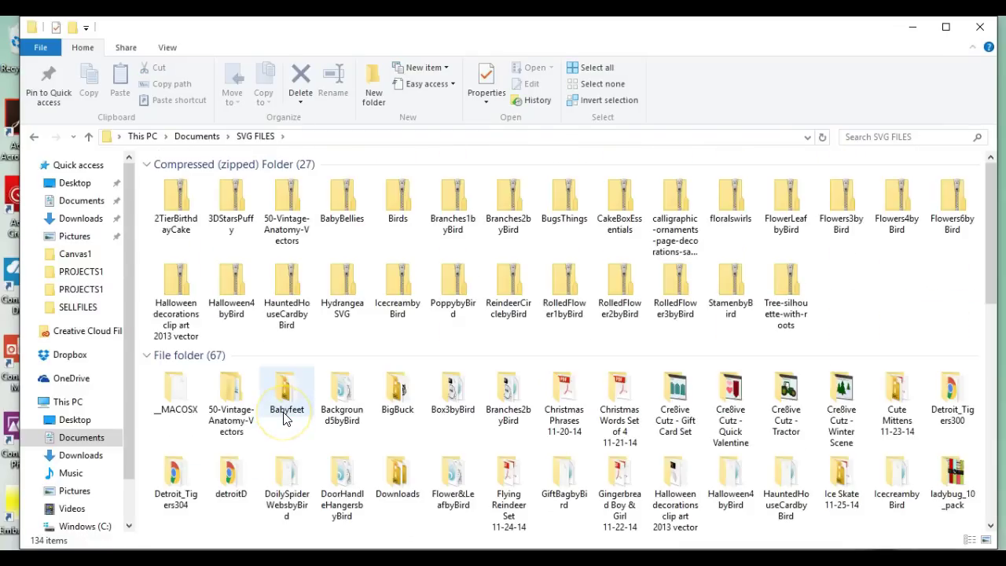
double_click(398, 412)
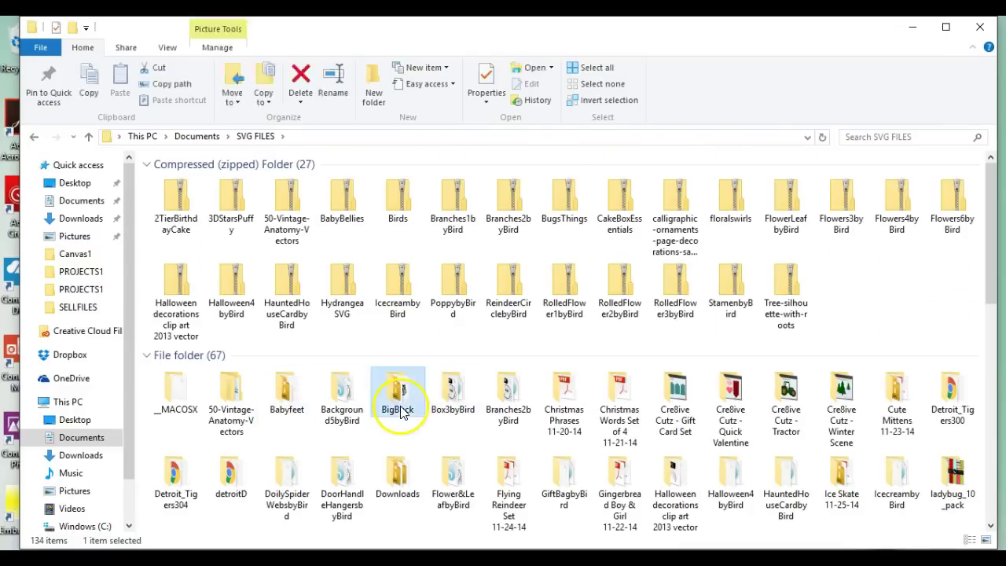
left_click(272, 210)
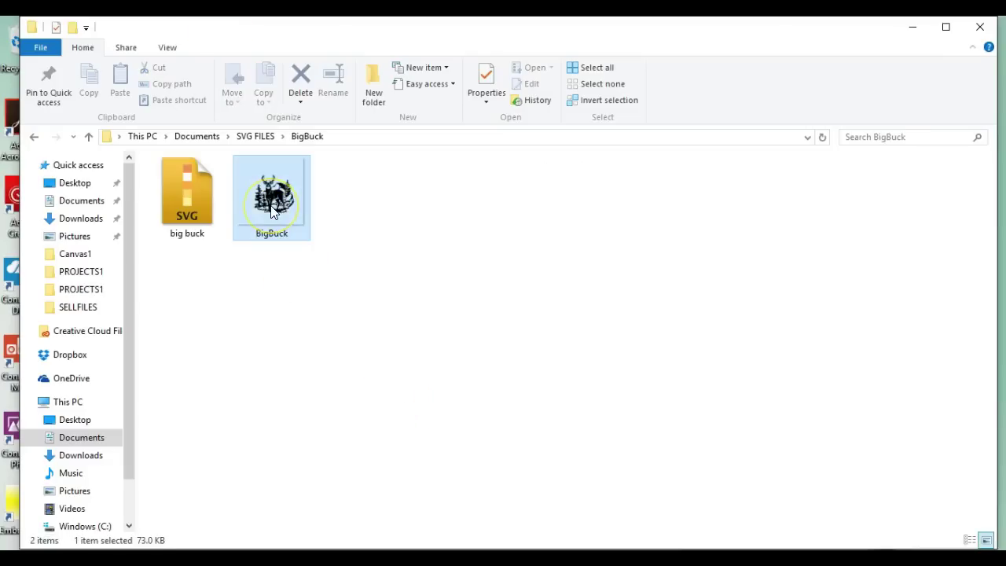
Step: Try extra large, medium, then large icon views, and close Explorer
key("alt+v")
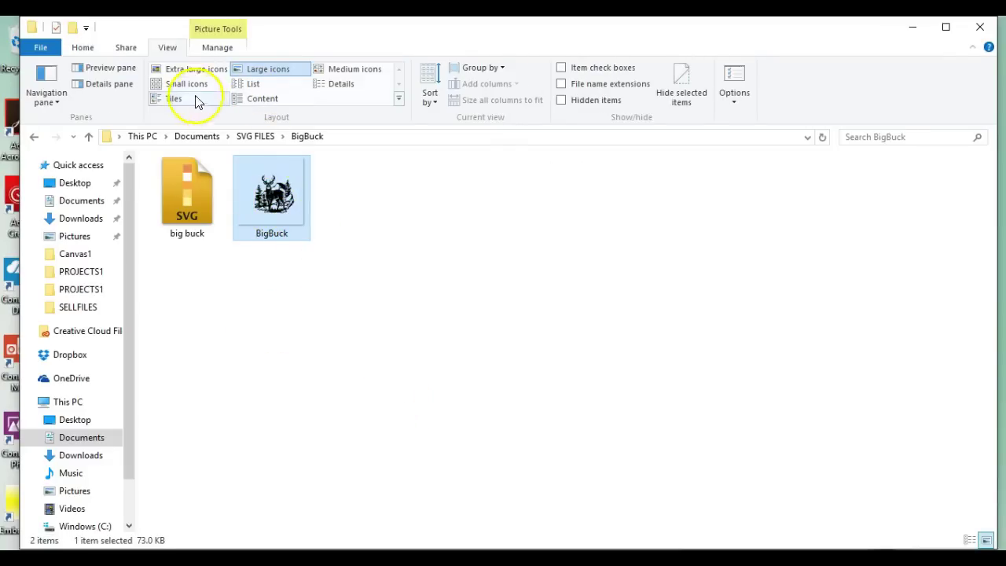
left_click(192, 69)
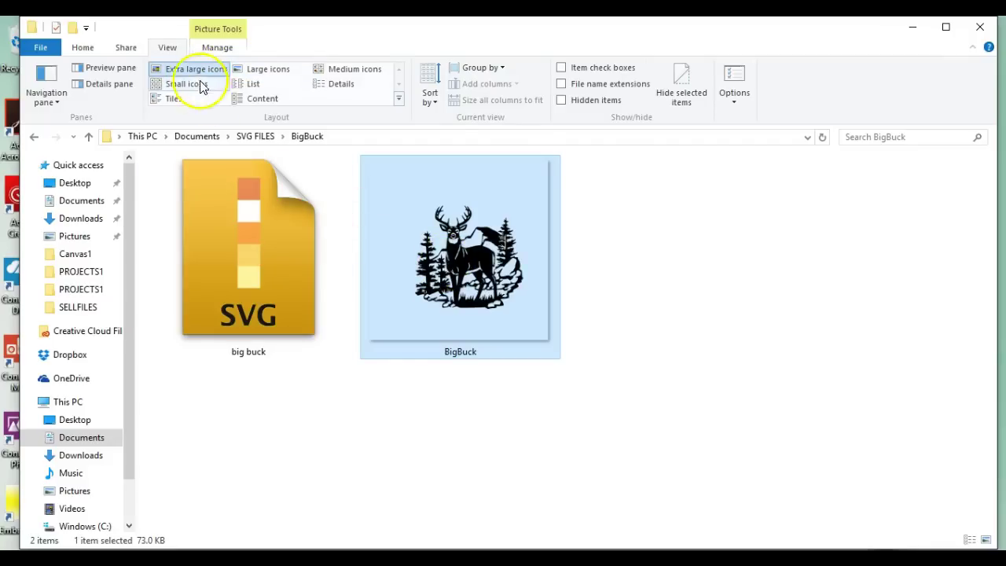
left_click(349, 69)
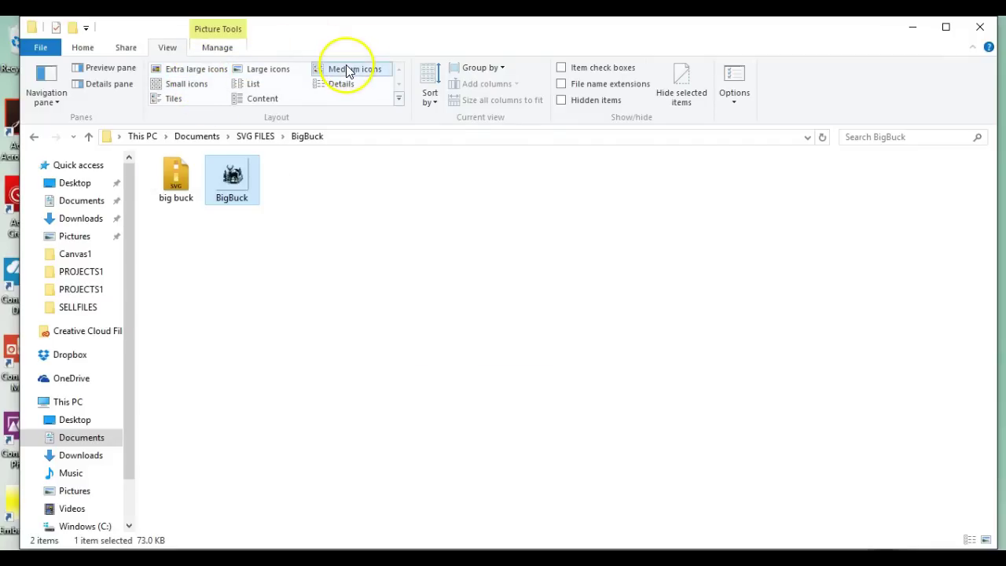
left_click(267, 70)
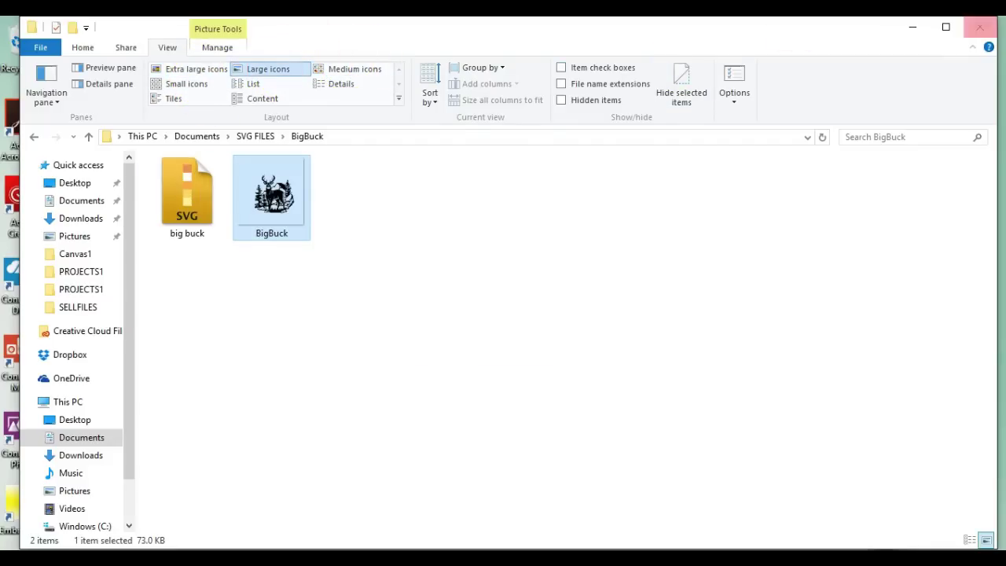
left_click(980, 27)
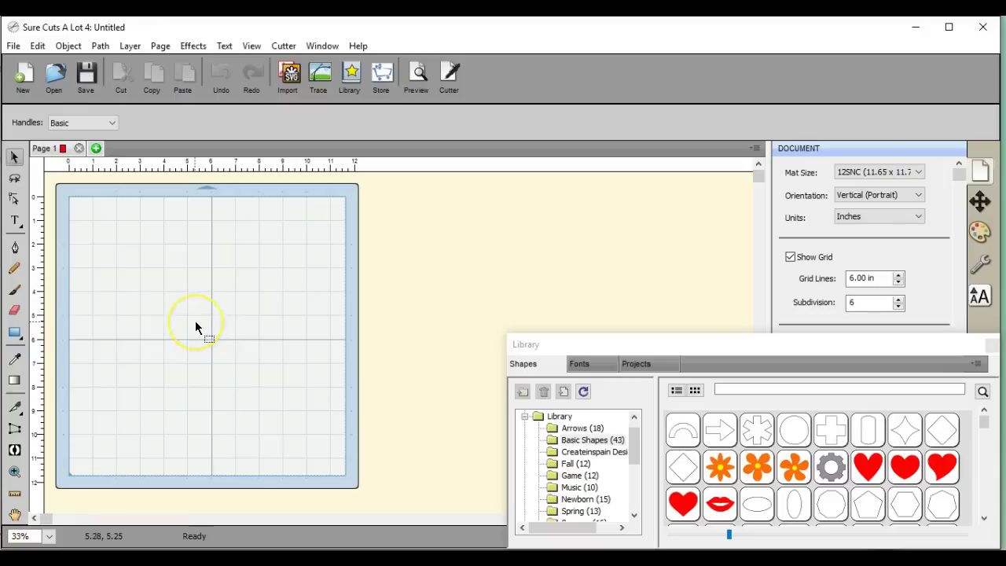
Step: Import the cardinal SVG from SVG FILES onto the mat at 5.368 x 5.401 in
left_click(291, 82)
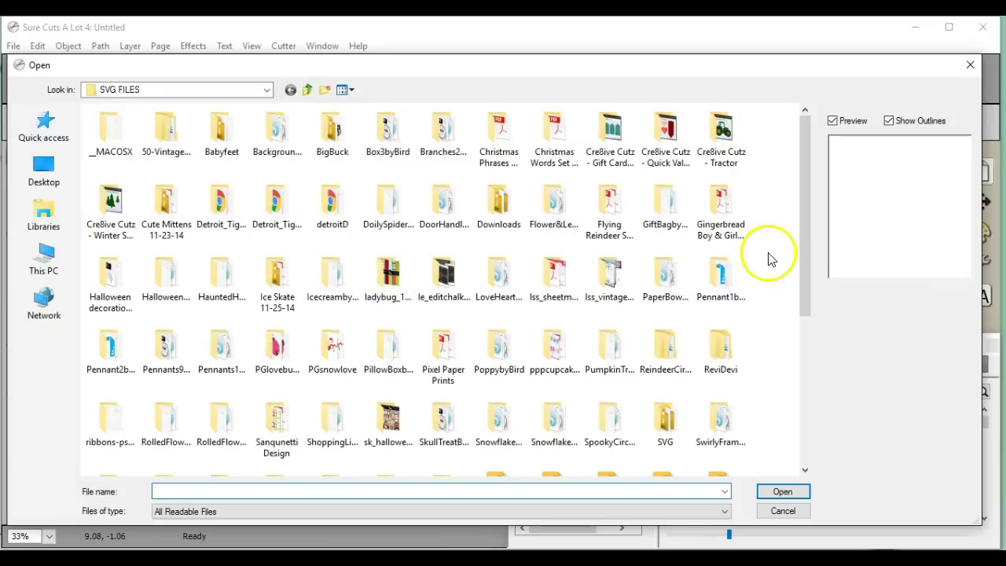
left_click_drag(804, 242, 803, 326)
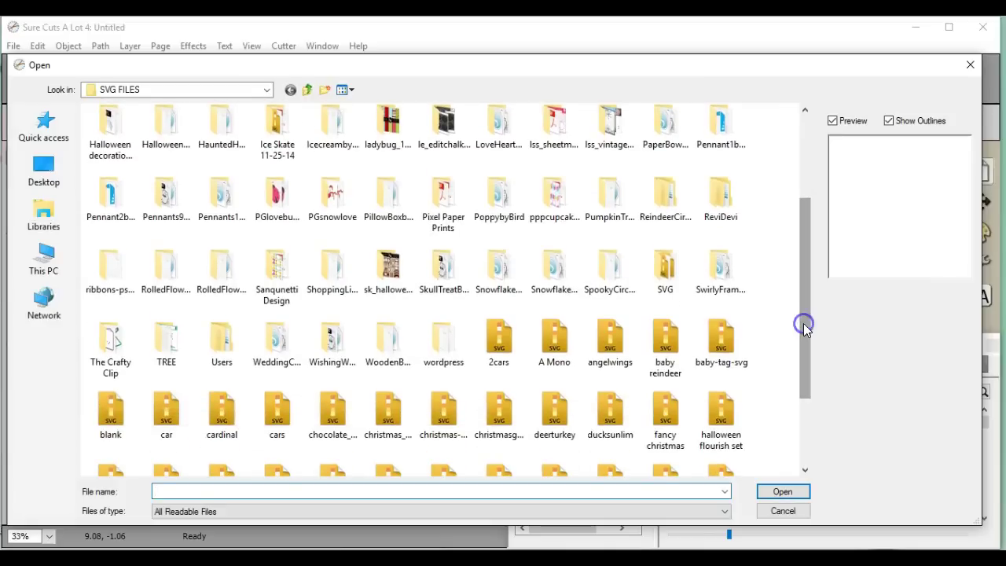
left_click(222, 411)
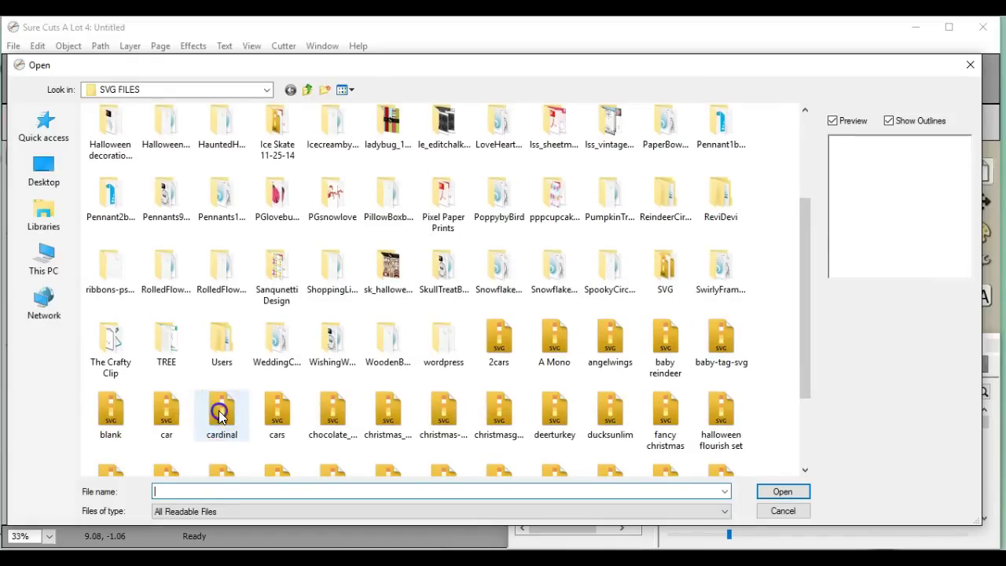
double_click(220, 412)
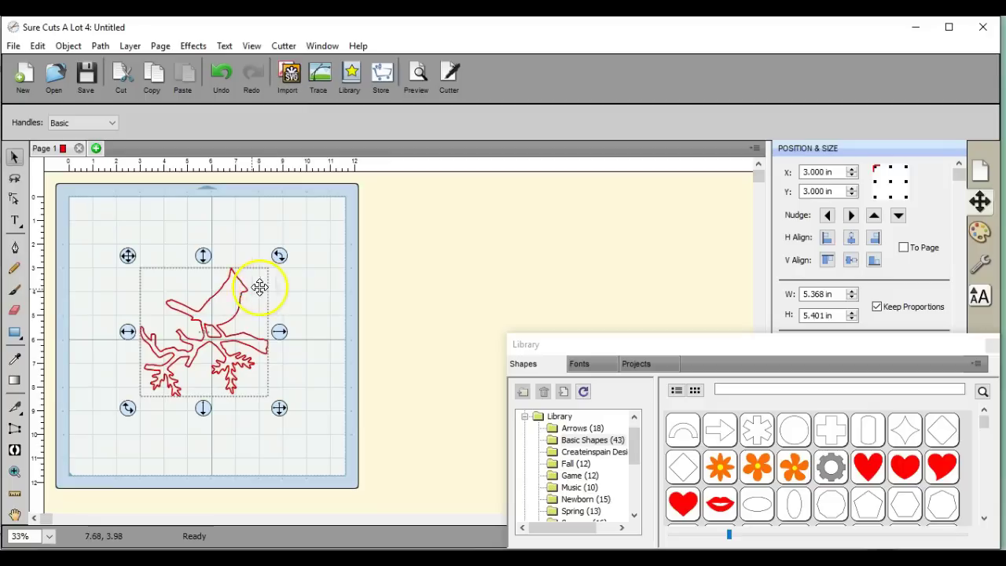
Step: Export the cardinal as PNG named 'cardinal', accepting the transparent 96 DPI options
left_click(13, 45)
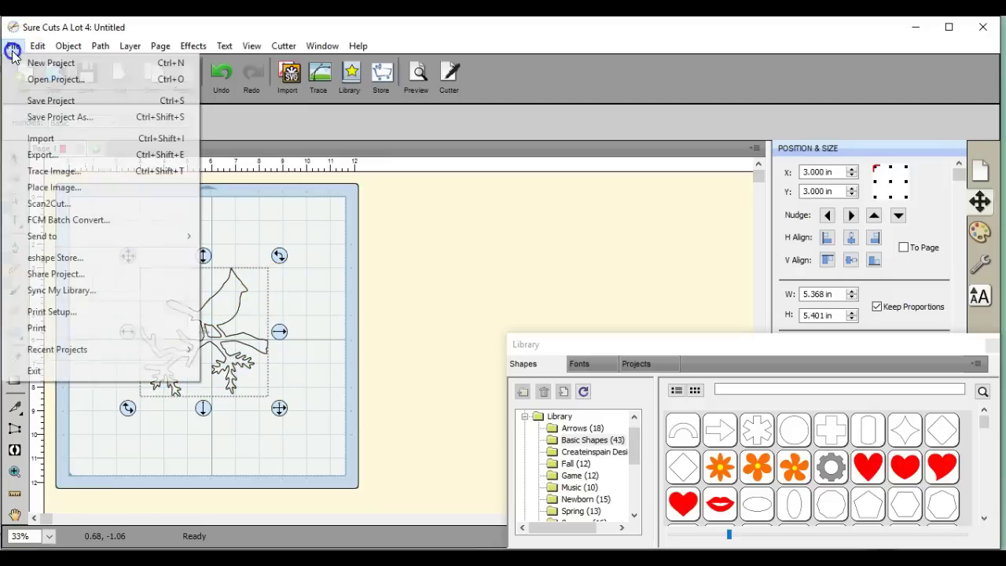
left_click(47, 158)
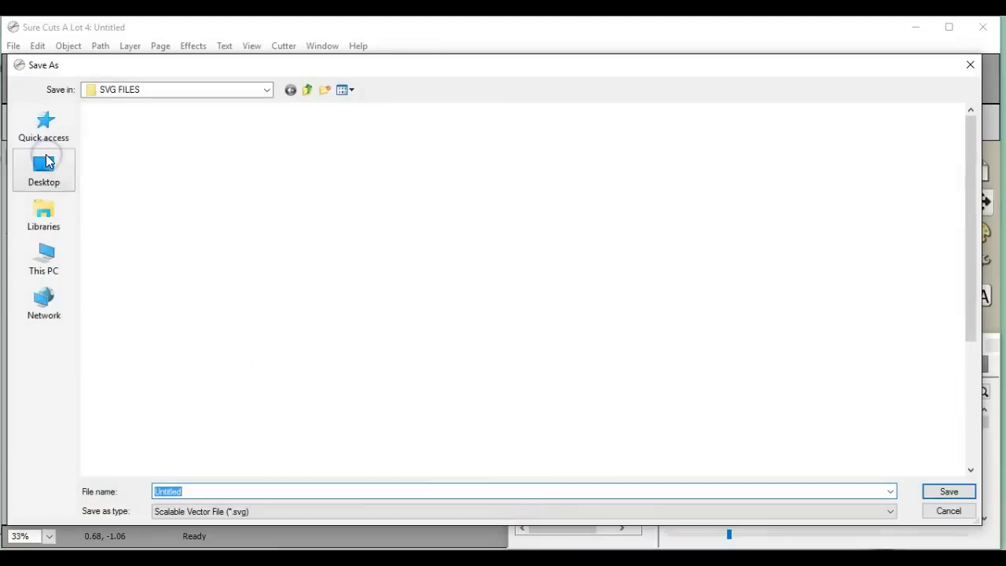
left_click(275, 511)
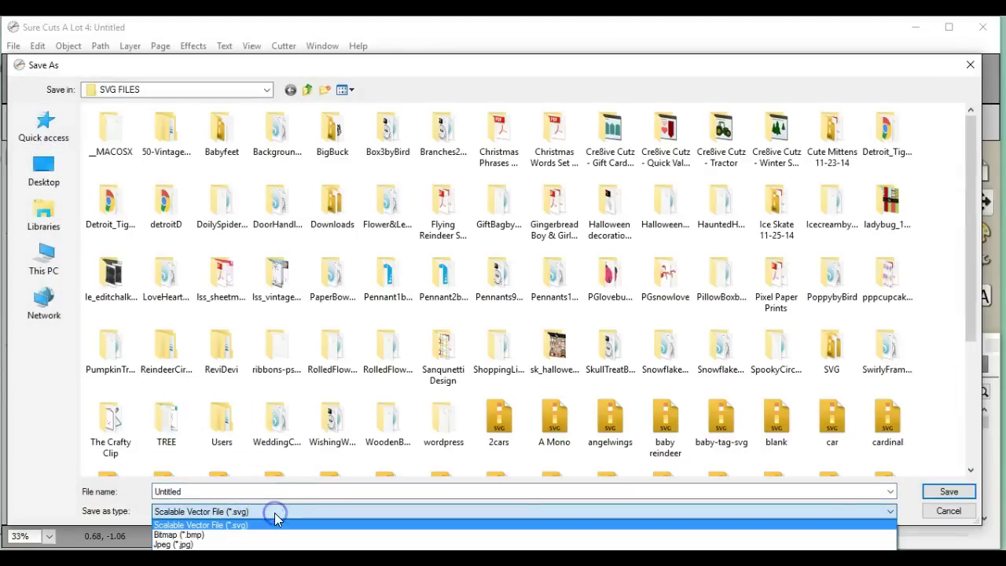
left_click(271, 546)
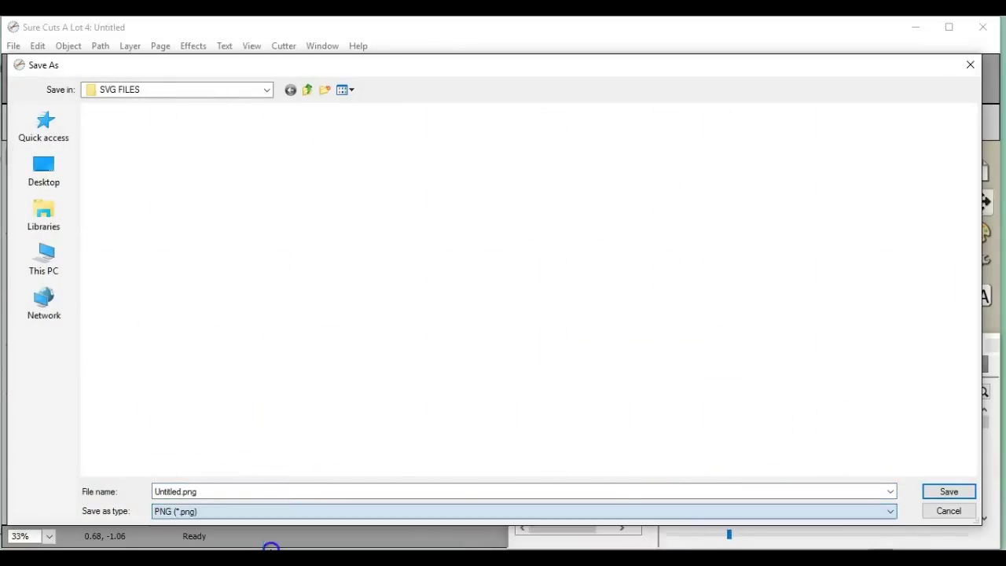
left_click(143, 493)
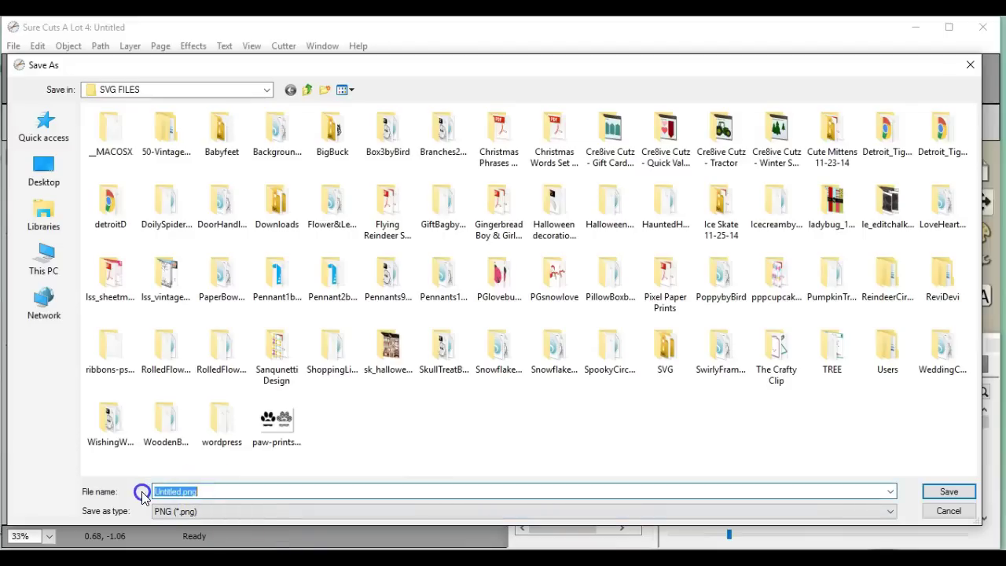
type("car")
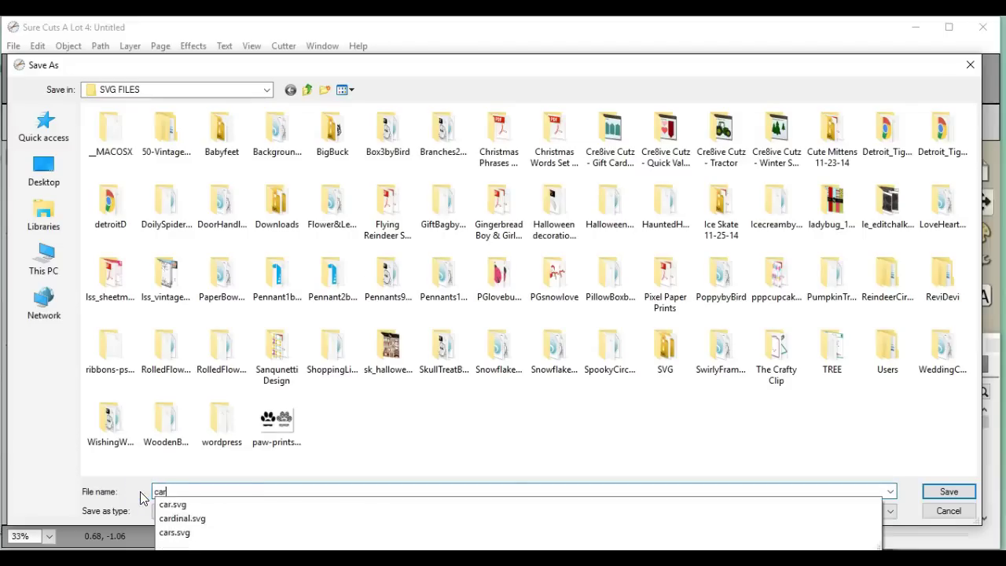
type("dinal")
key("Return")
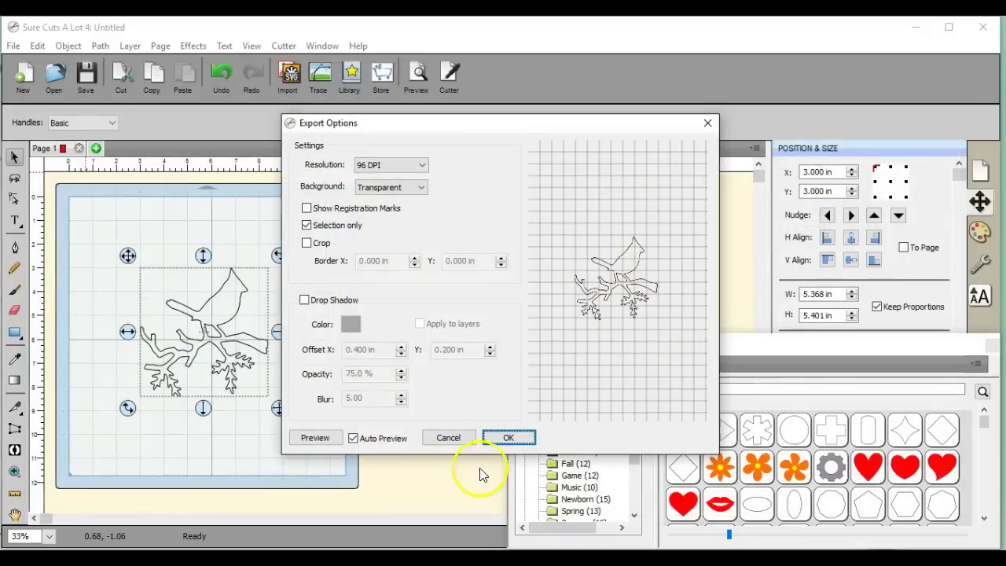
left_click(507, 436)
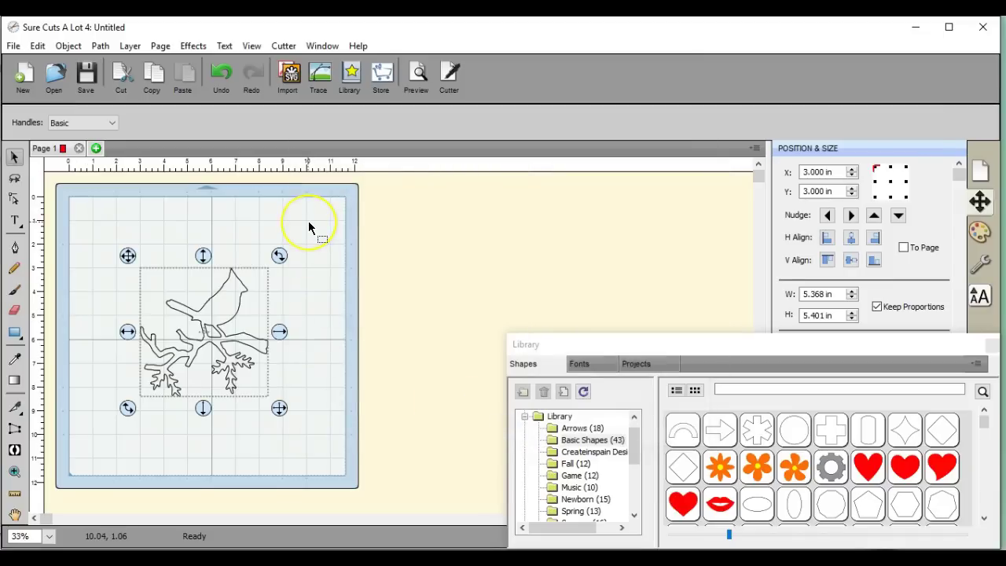
Step: Quit Sure Cuts A Lot without saving and browse Explorer to Documents > SVG FILES
left_click(982, 28)
left_click(513, 344)
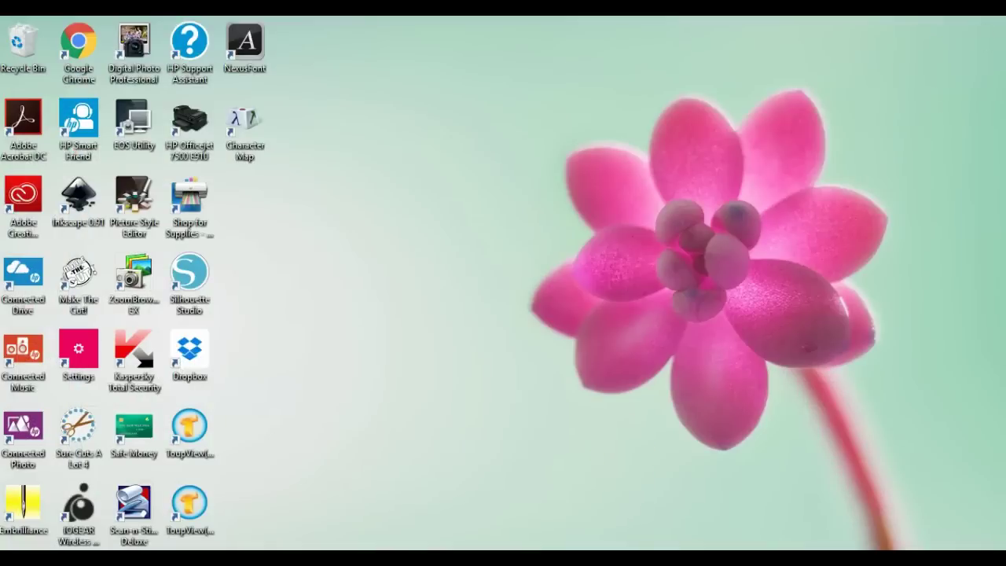
key("super+e")
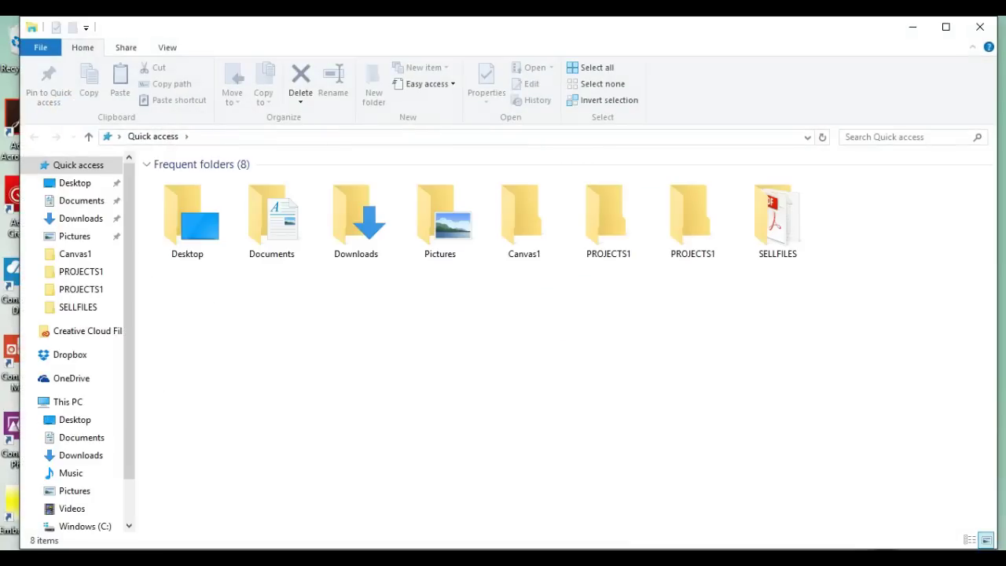
double_click(273, 220)
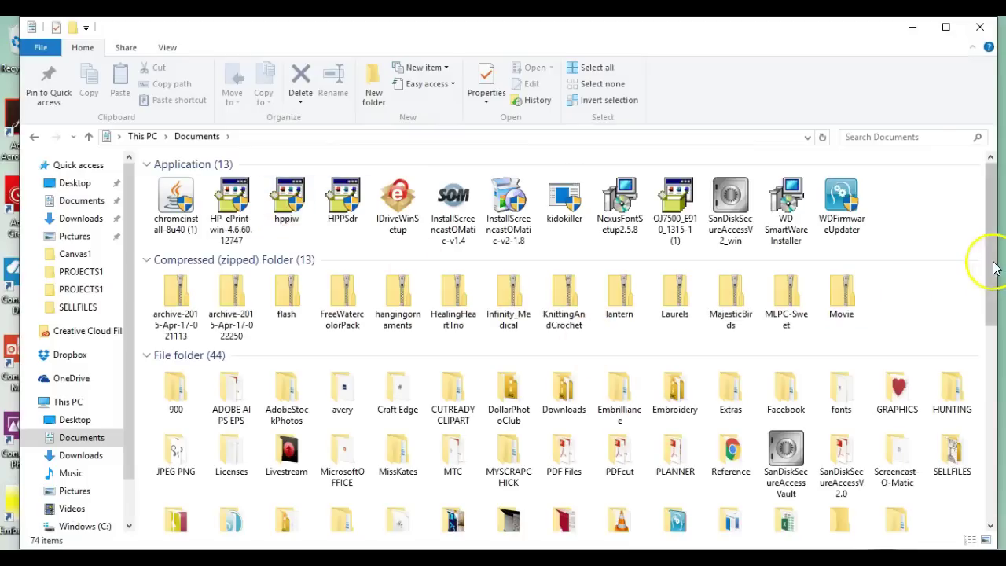
scroll(994, 275, "down", 3)
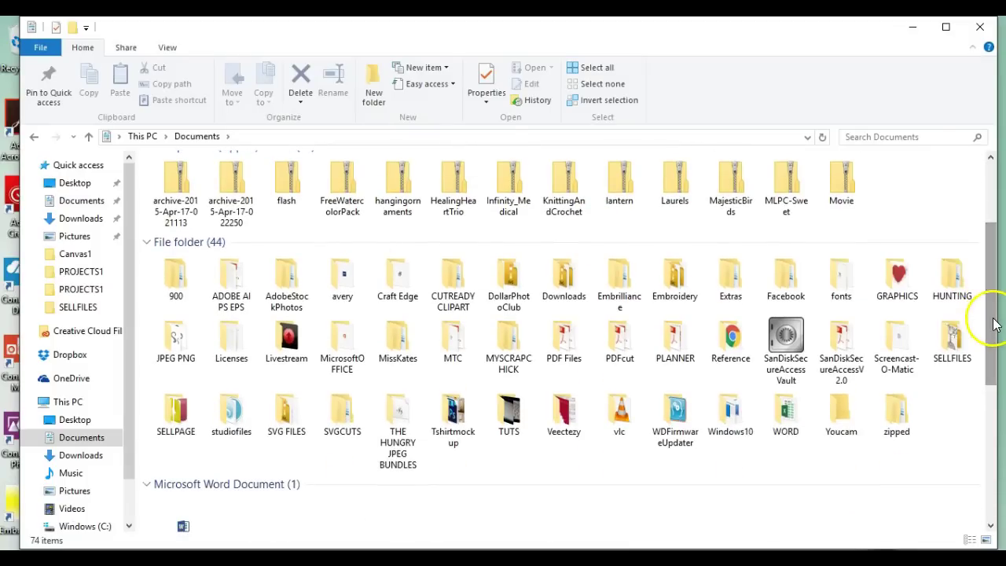
double_click(287, 419)
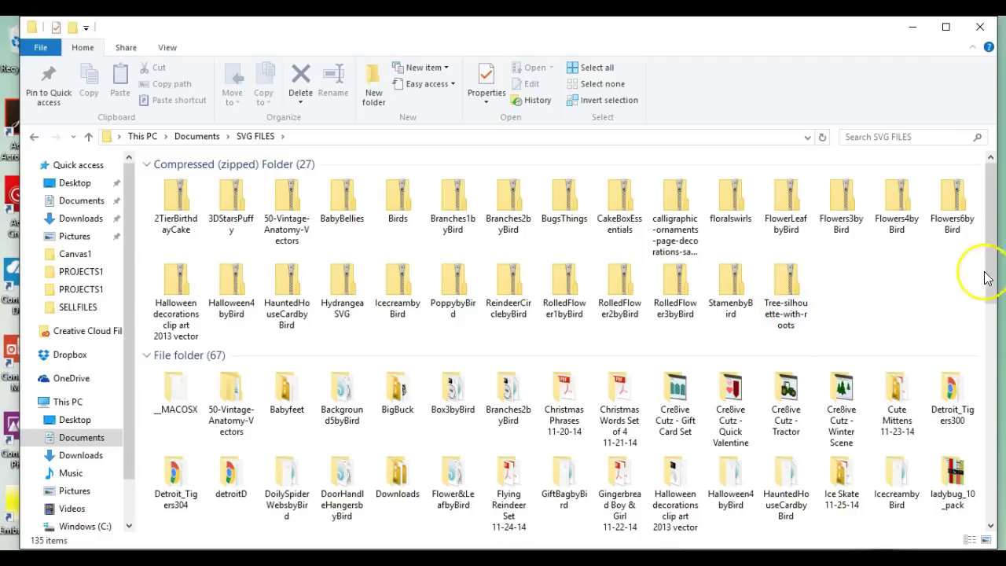
left_click_drag(992, 273, 994, 279)
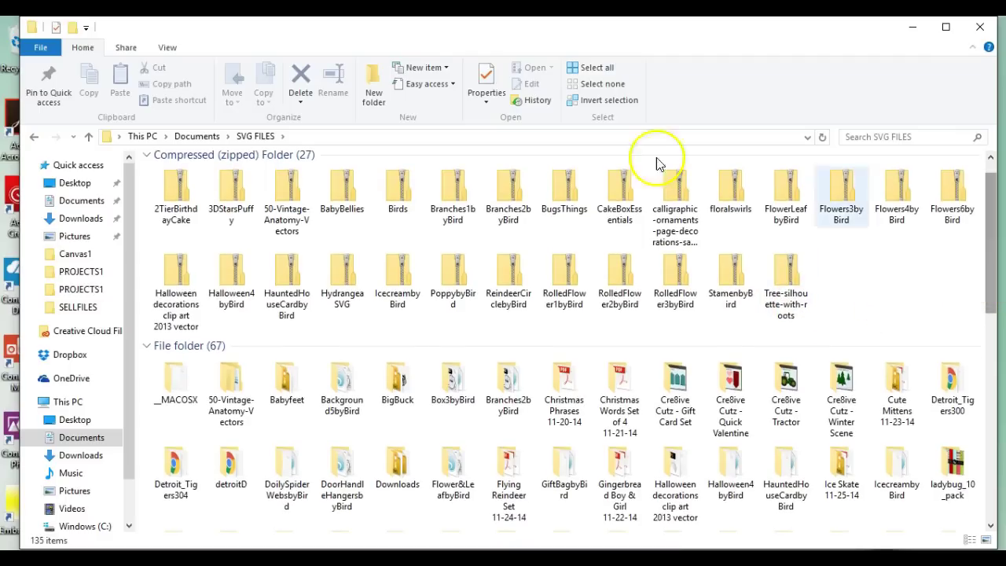
Step: Add a new folder named 'cardinal' inside SVG FILES
left_click(375, 83)
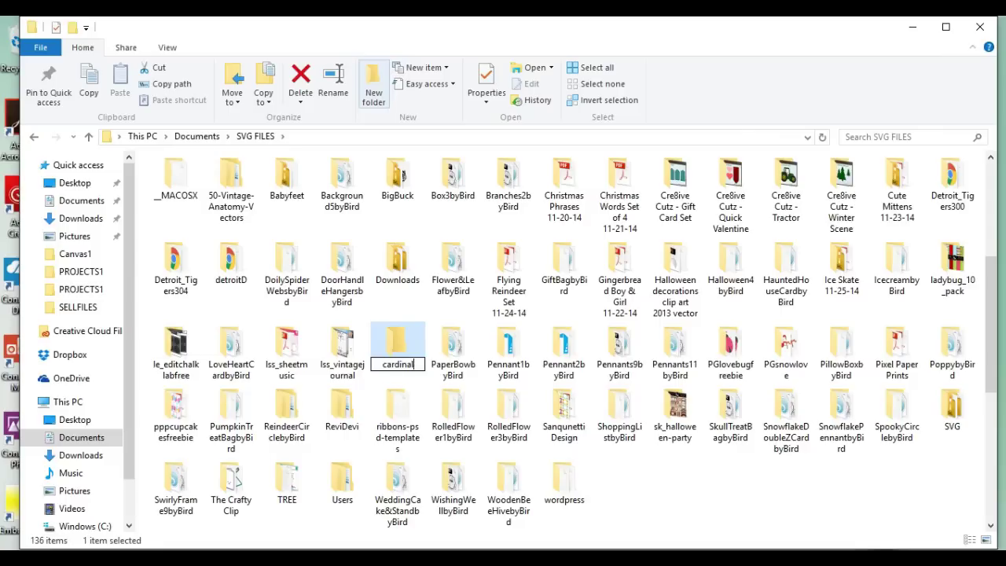
type("cardinal")
key("Return")
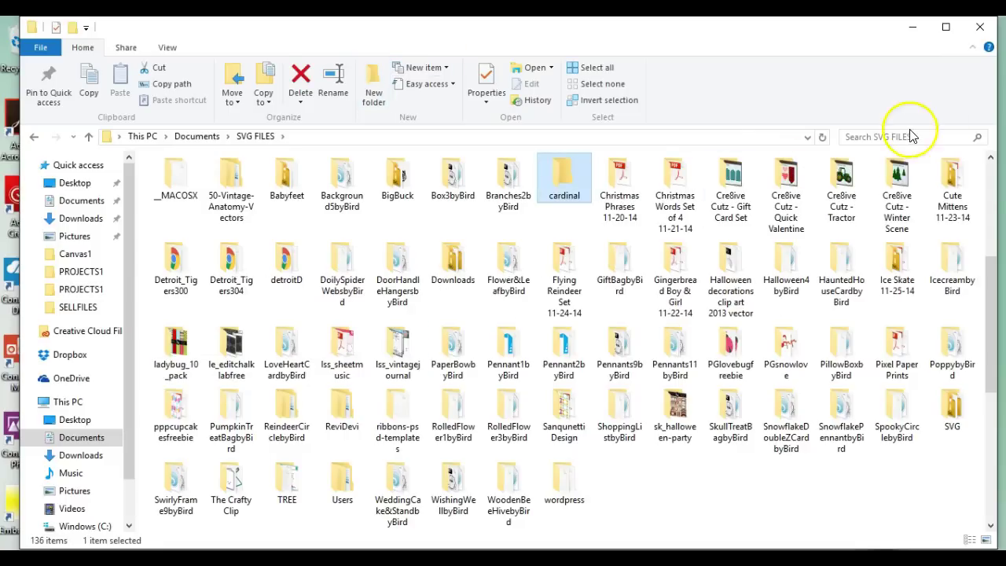
Step: Move the cardinal PNG and cardinal SVG files into the cardinal folder
left_click_drag(991, 317, 992, 366)
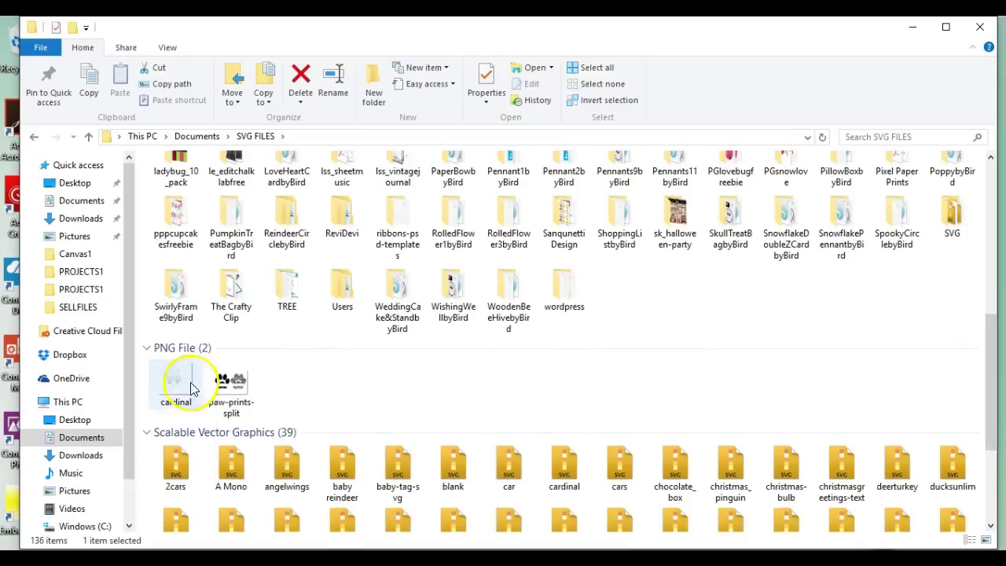
left_click_drag(191, 389, 565, 204)
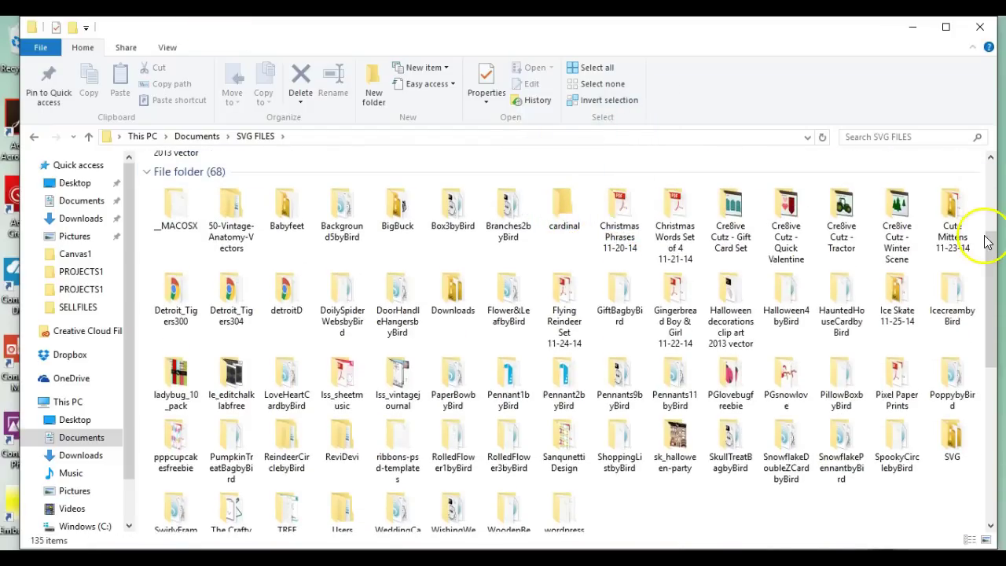
left_click_drag(989, 265, 992, 341)
left_click_drag(563, 431, 571, 235)
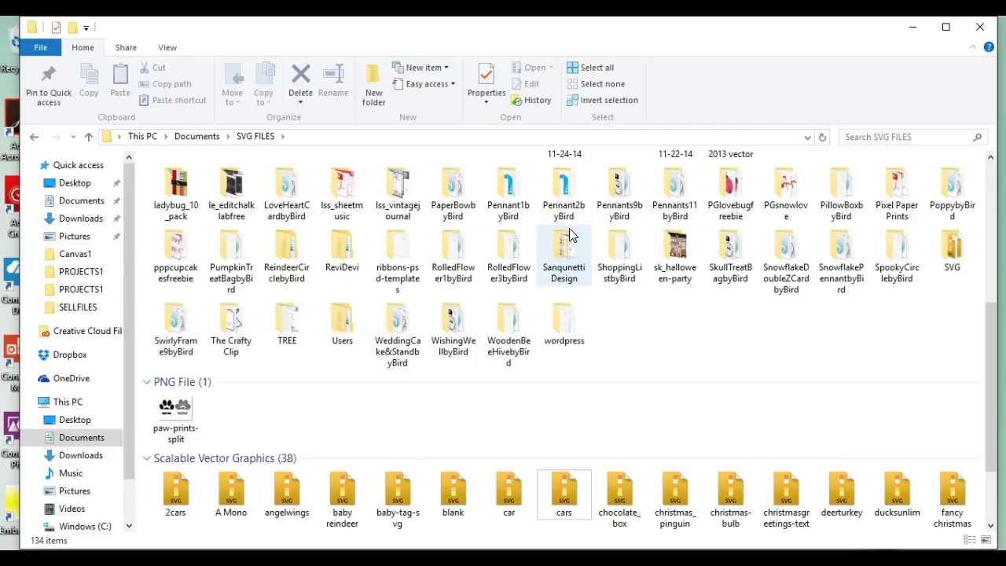
left_click_drag(992, 375, 990, 246)
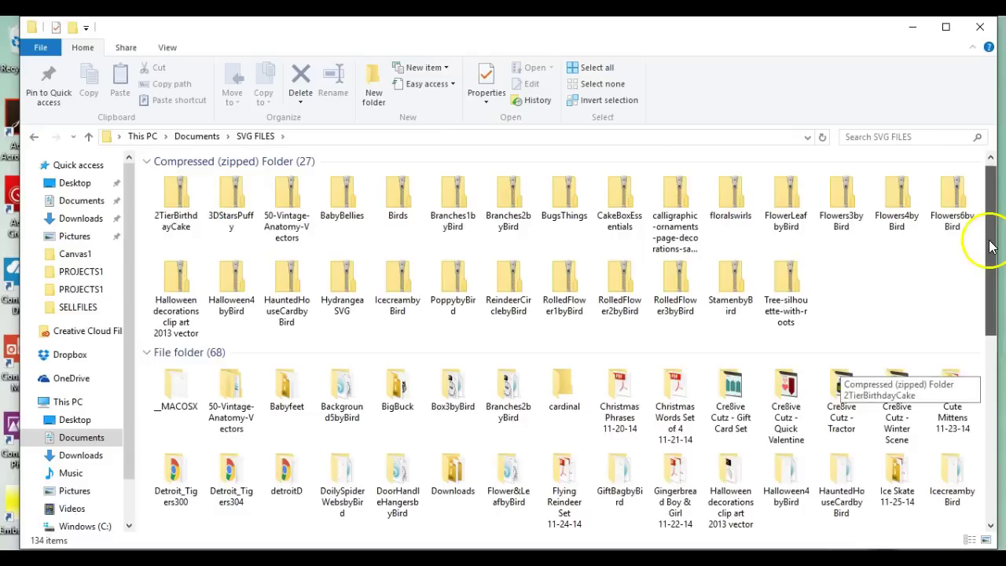
left_click(572, 400)
double_click(571, 400)
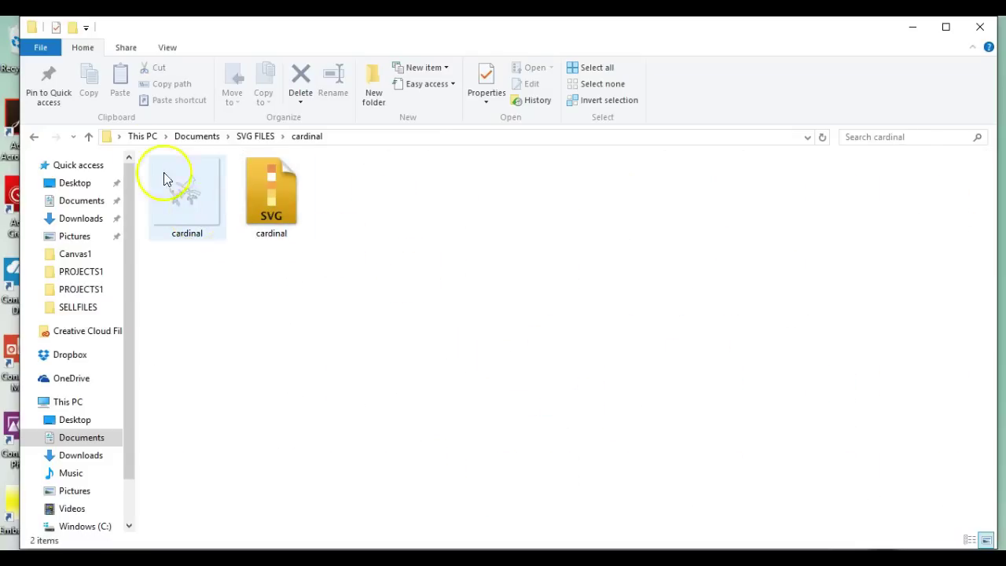
left_click(33, 138)
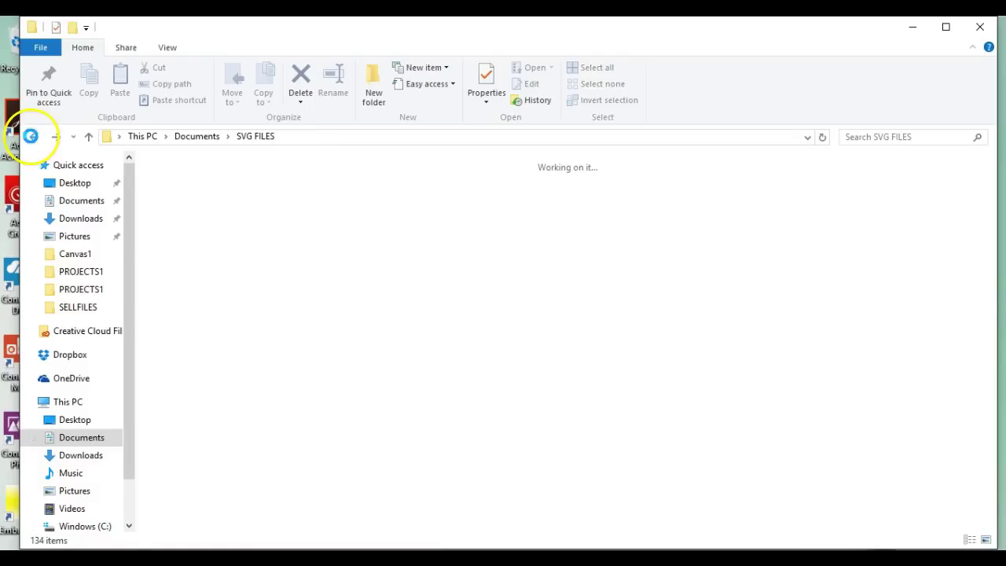